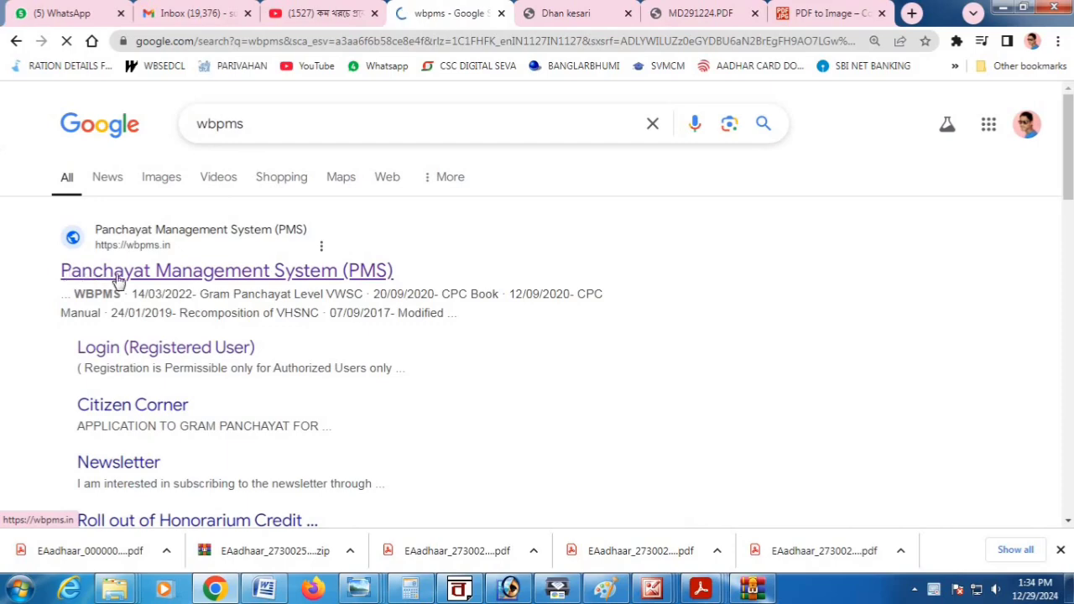
Open the WBPMS Citizen Corner certificate page and highlight the seven-working-days disposal and 6-month validity notes.
click(278, 279)
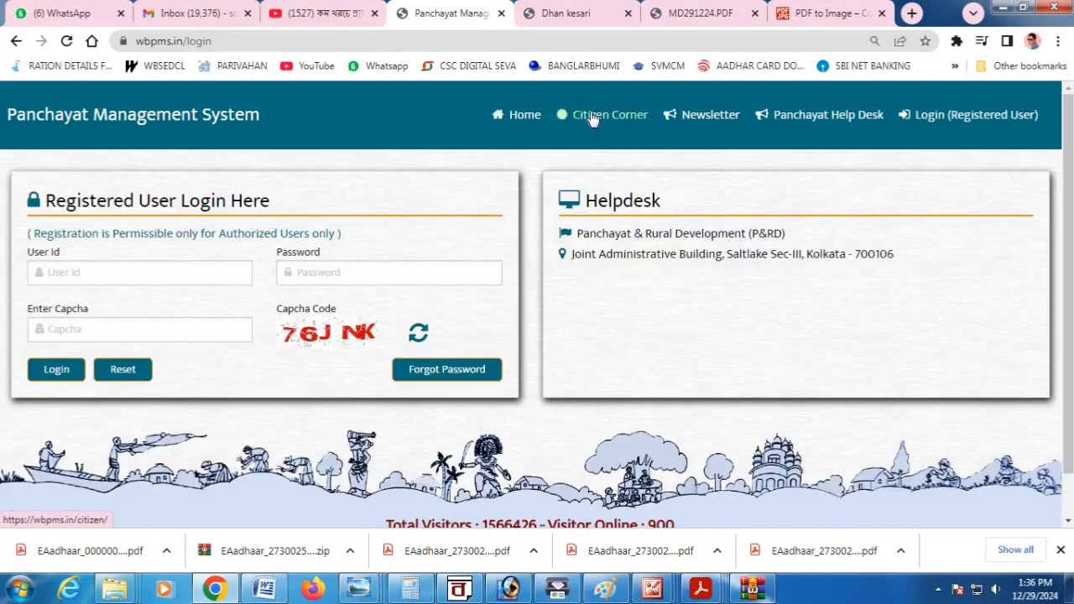
click(591, 116)
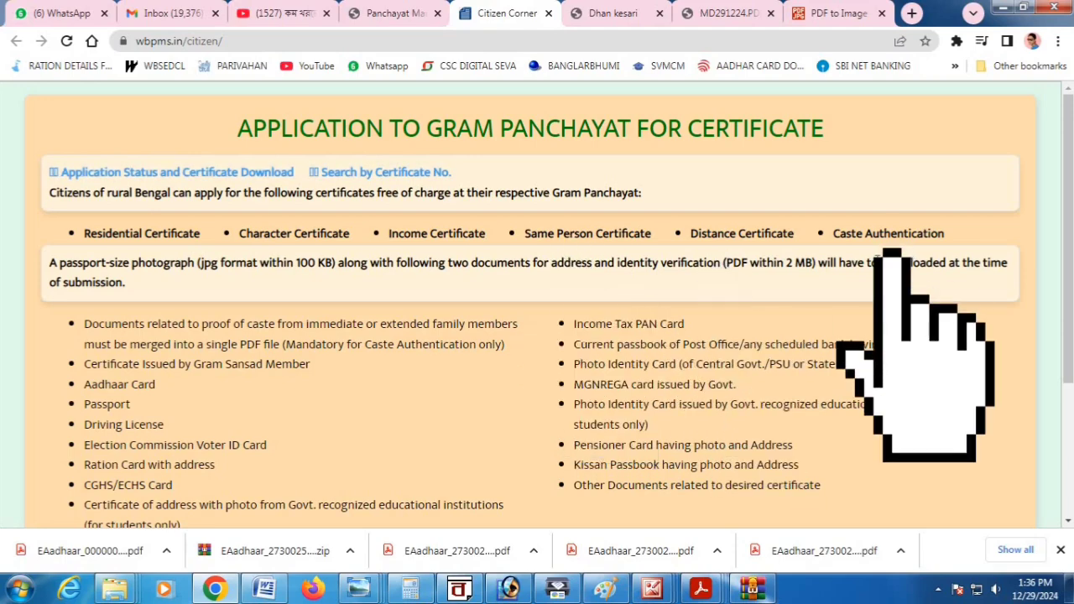
scroll(217, 232, down, 3)
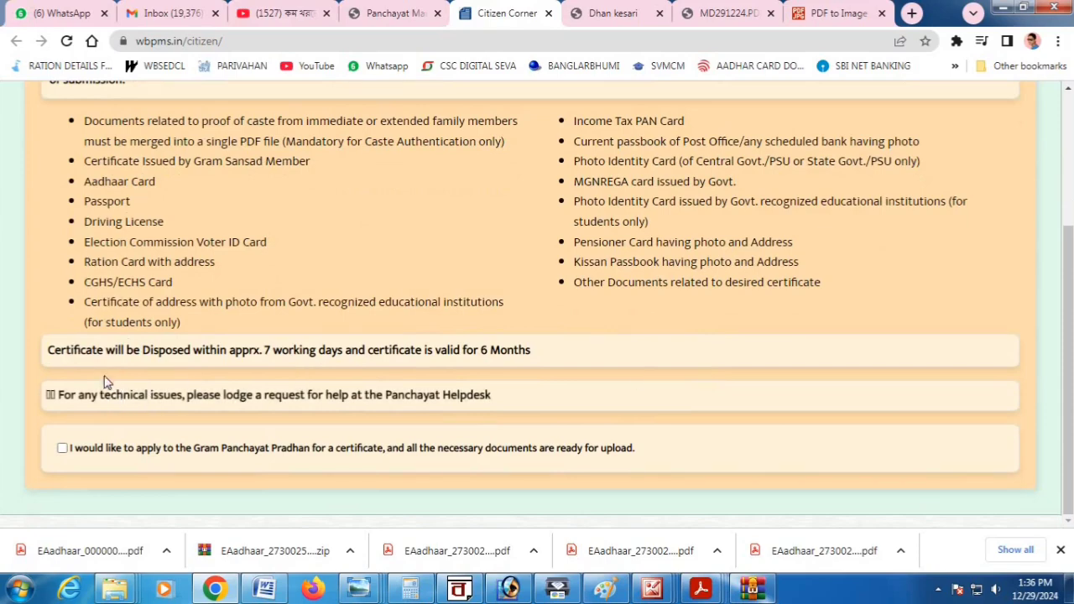
drag(48, 350, 345, 357)
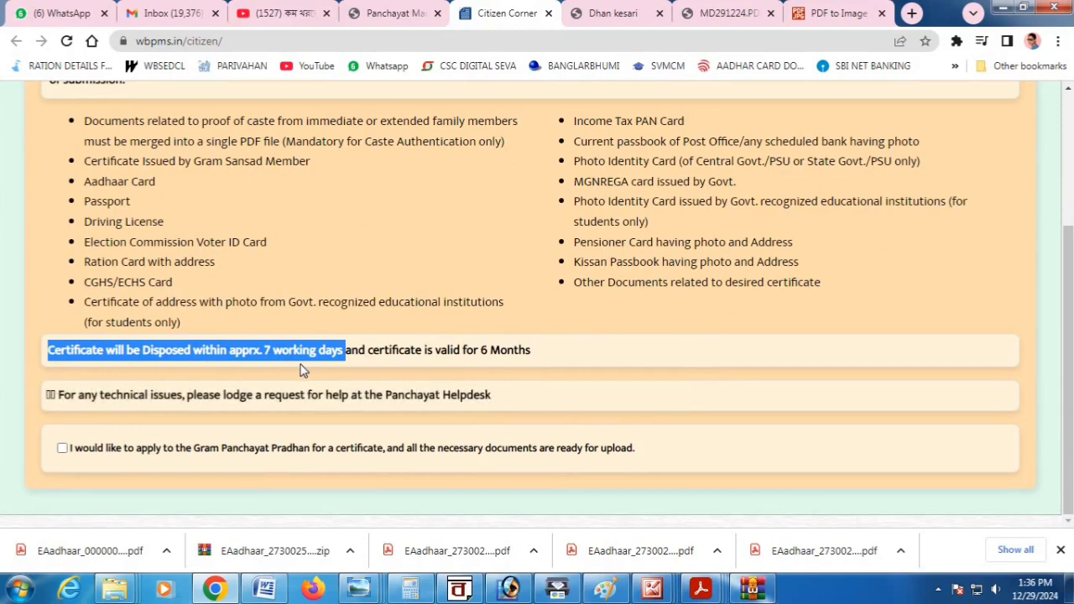
double_click(369, 351)
drag(436, 356, 531, 356)
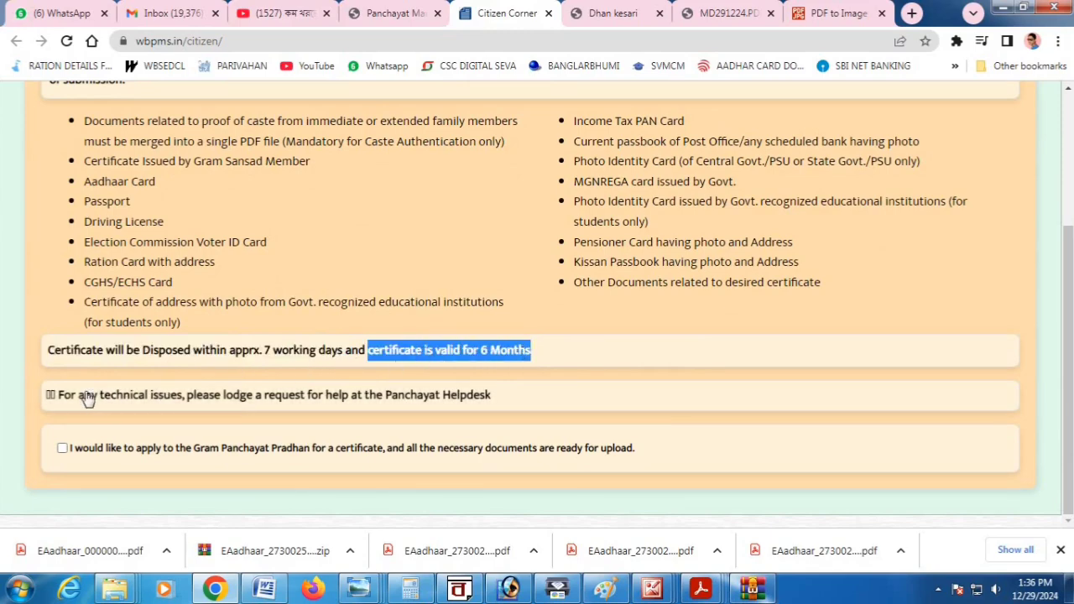
Confirm all documents are ready for upload and proceed to citizen sign-up.
click(326, 396)
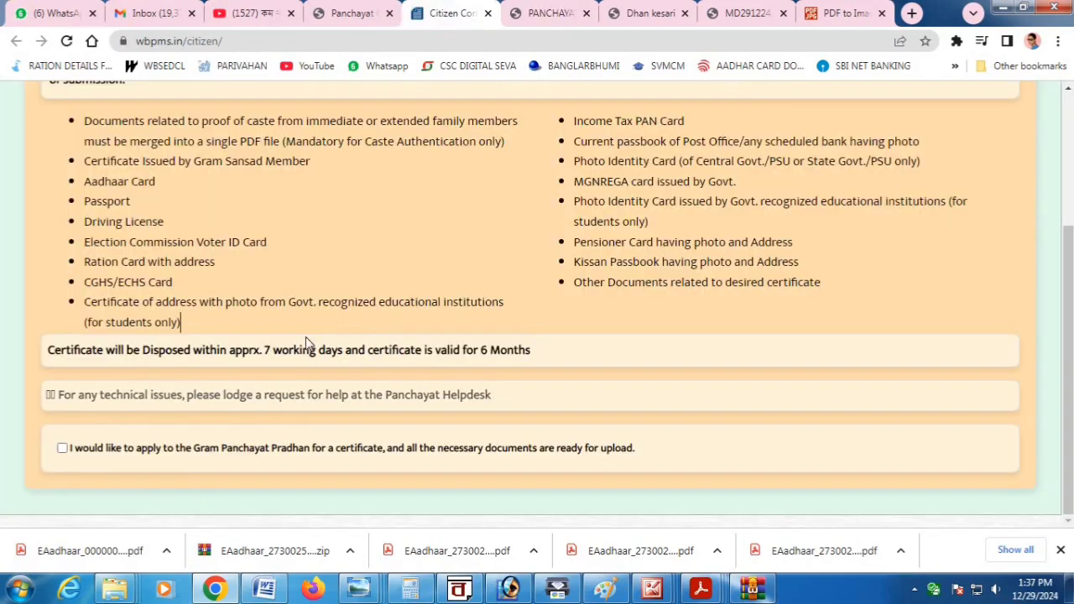
click(62, 448)
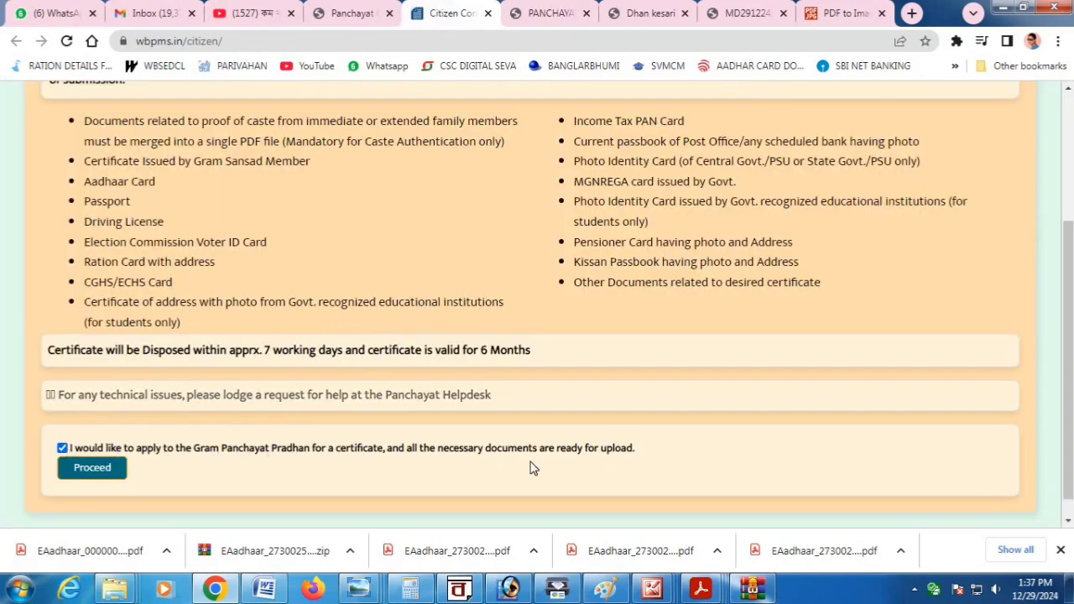
click(77, 477)
Sign up with the applicant's mobile number and a verified OTP to reach the certificate form.
click(469, 325)
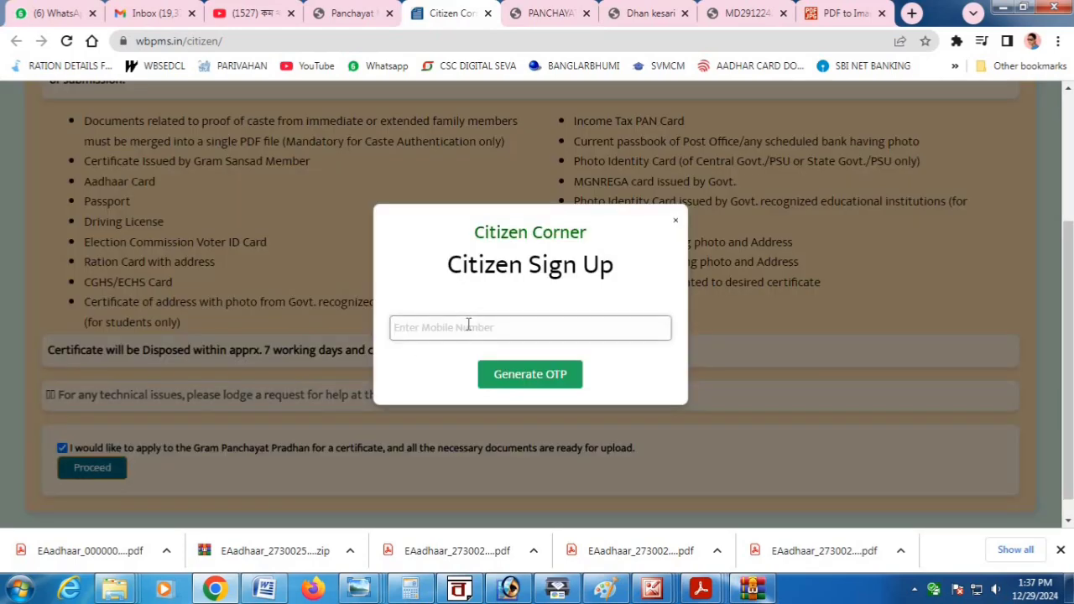
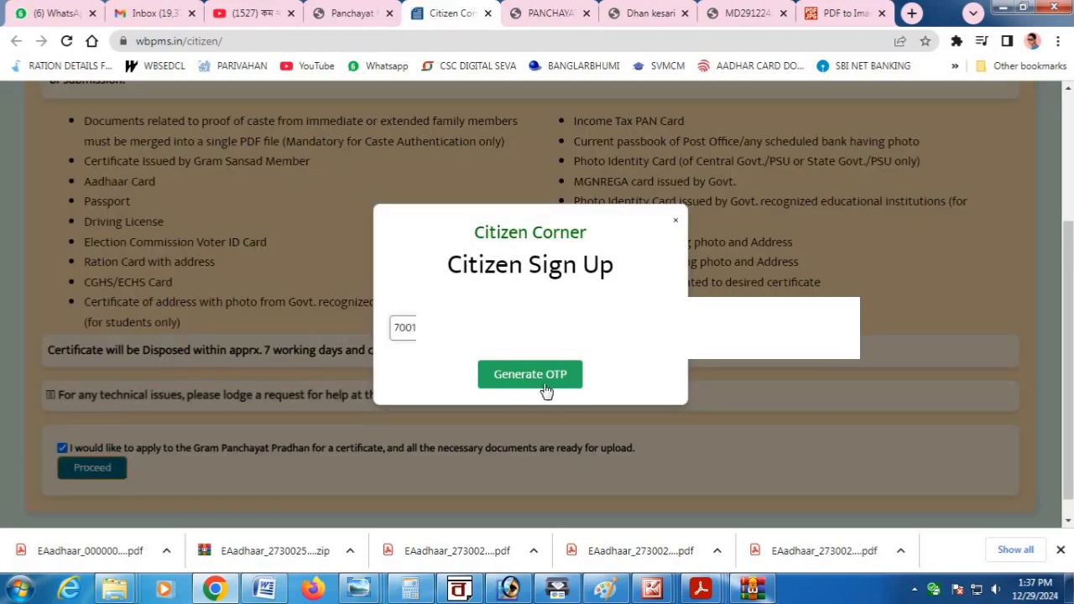
click(541, 382)
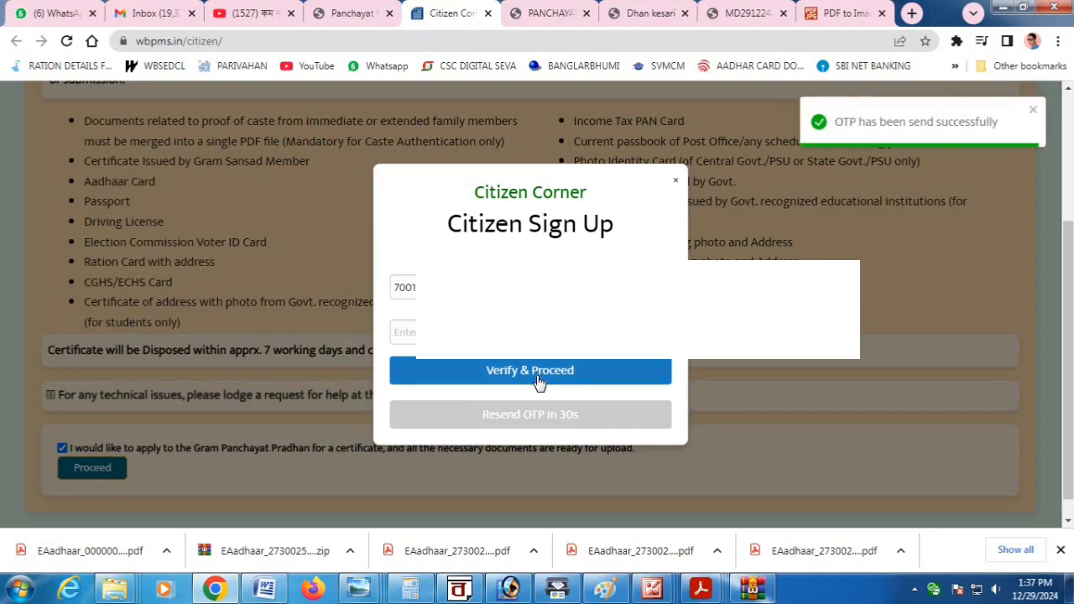
click(405, 332)
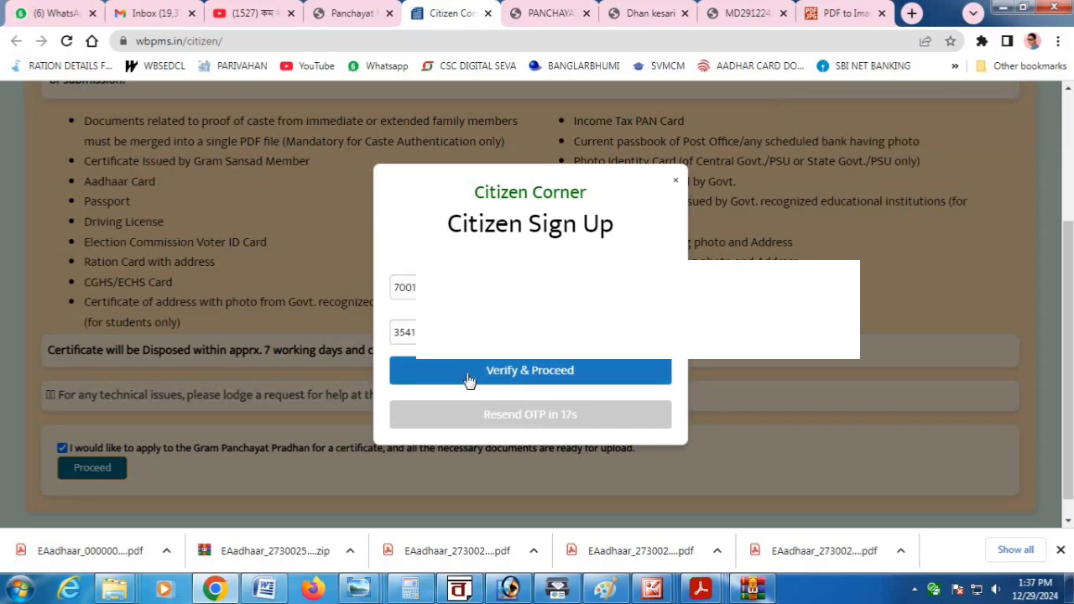
click(468, 374)
scroll(468, 374, up, 3)
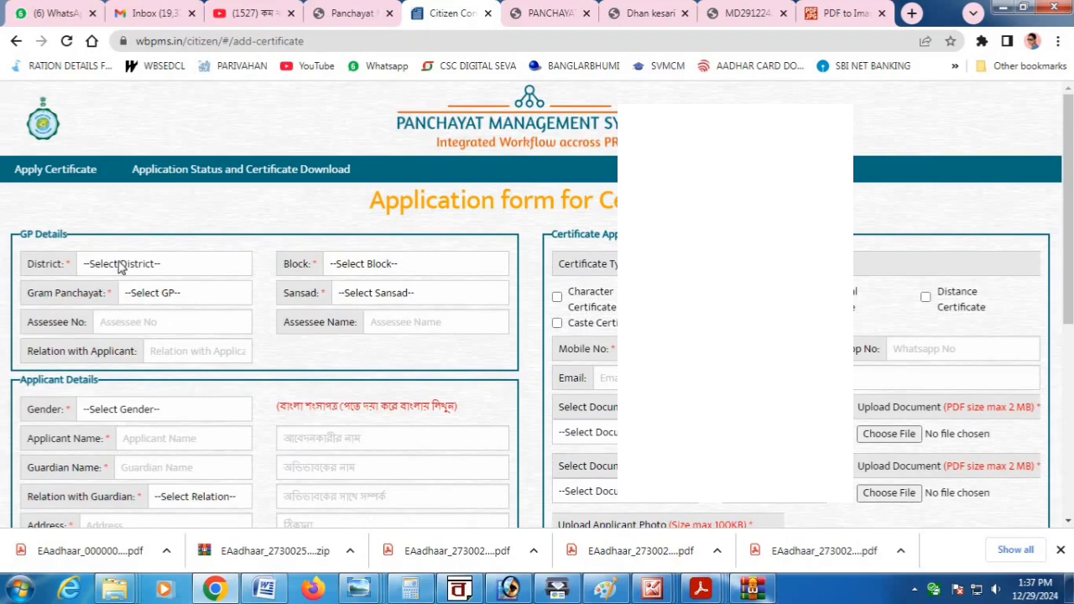
Select HOOGHLY, ARAMBAGH, MAYAPUR-II and sansad II in the District, Block, Gram Panchayat and Sansad dropdowns.
click(118, 266)
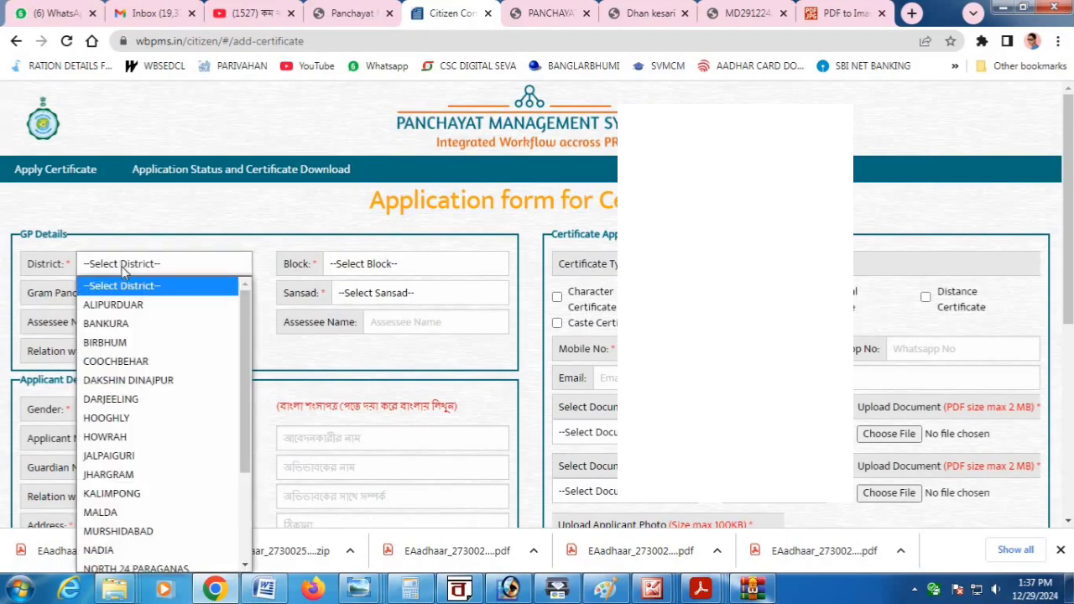
click(109, 421)
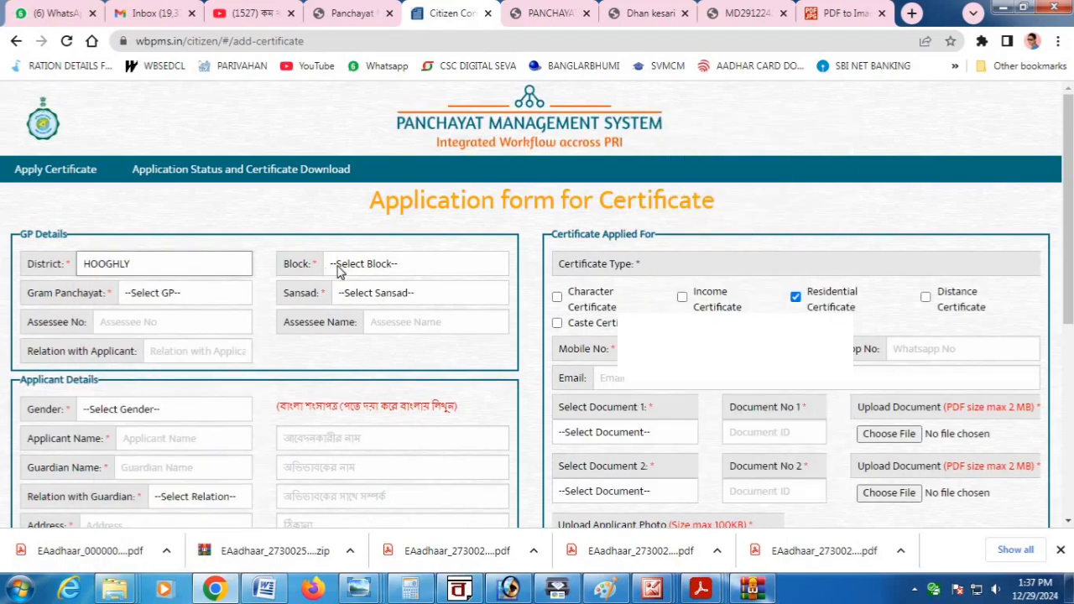
click(422, 264)
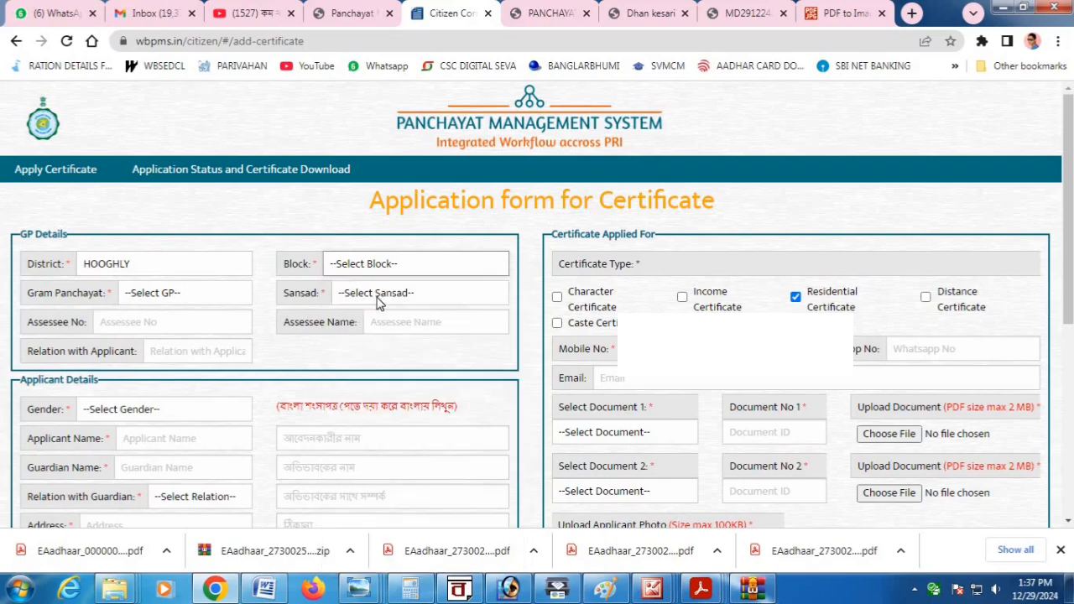
click(164, 301)
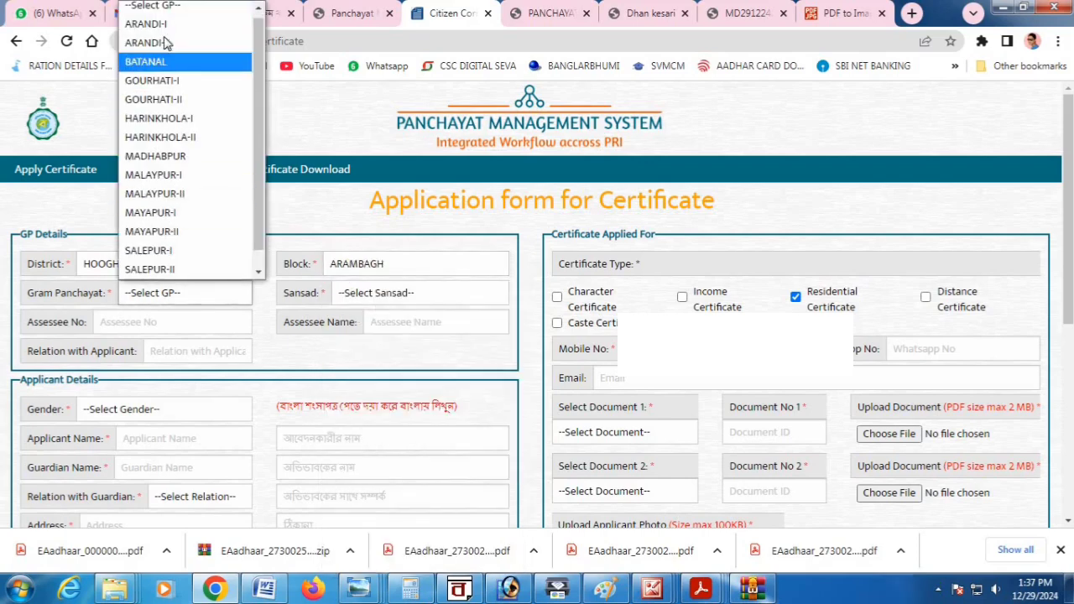
click(166, 236)
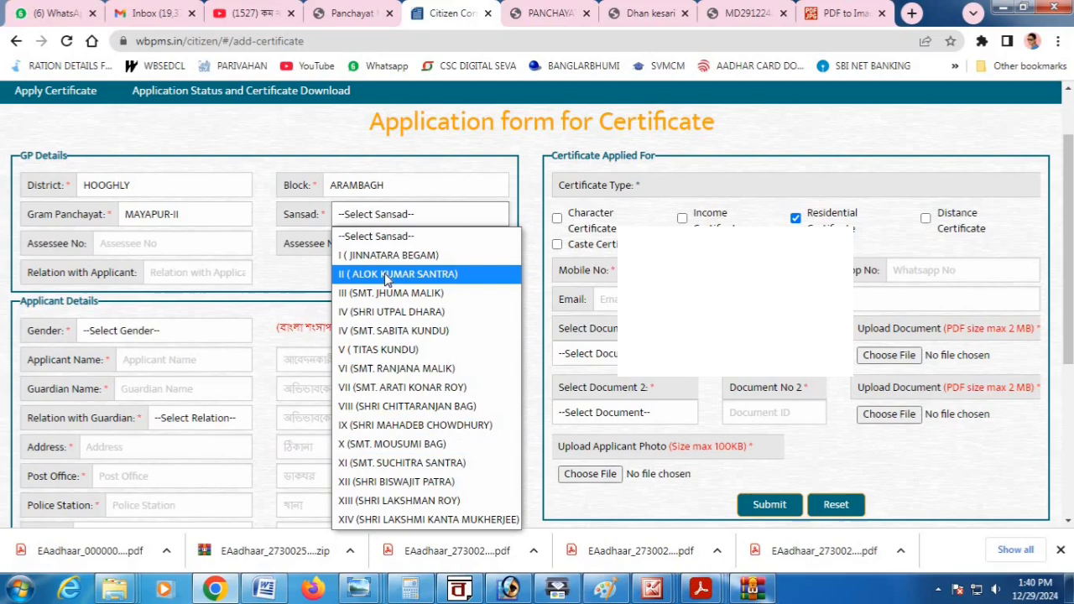
click(369, 272)
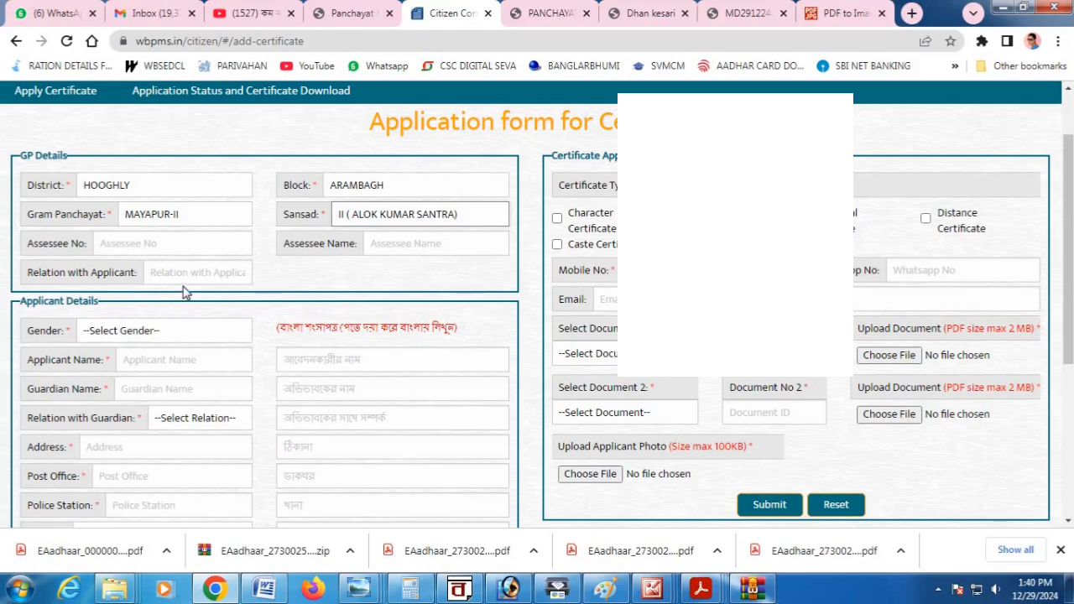
Set gender to Male and enter the applicant's name, correcting a misspelled letter.
scroll(96, 250, down, 1)
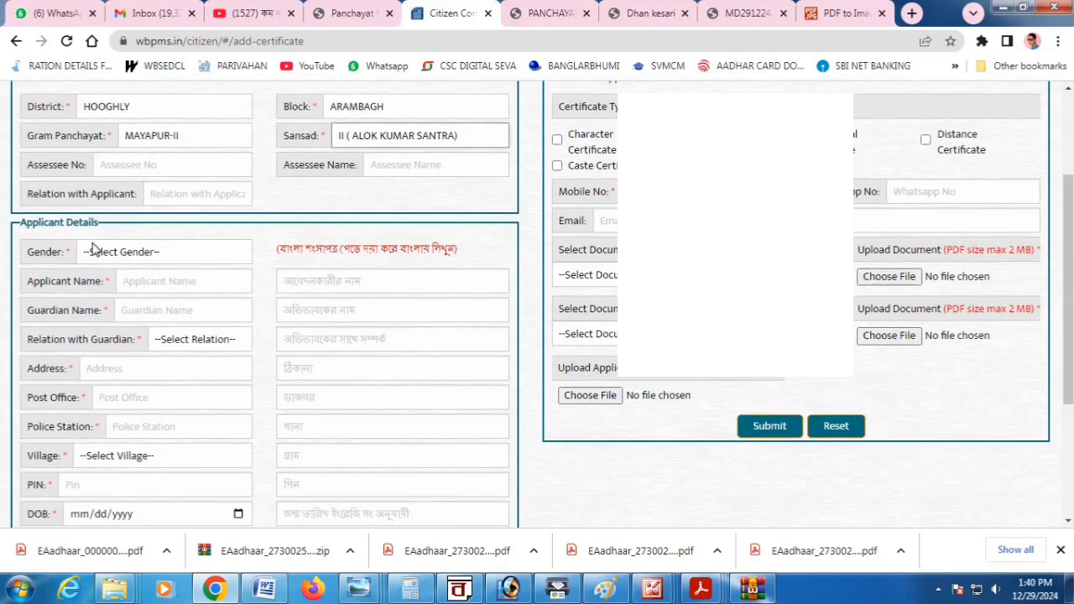
click(96, 250)
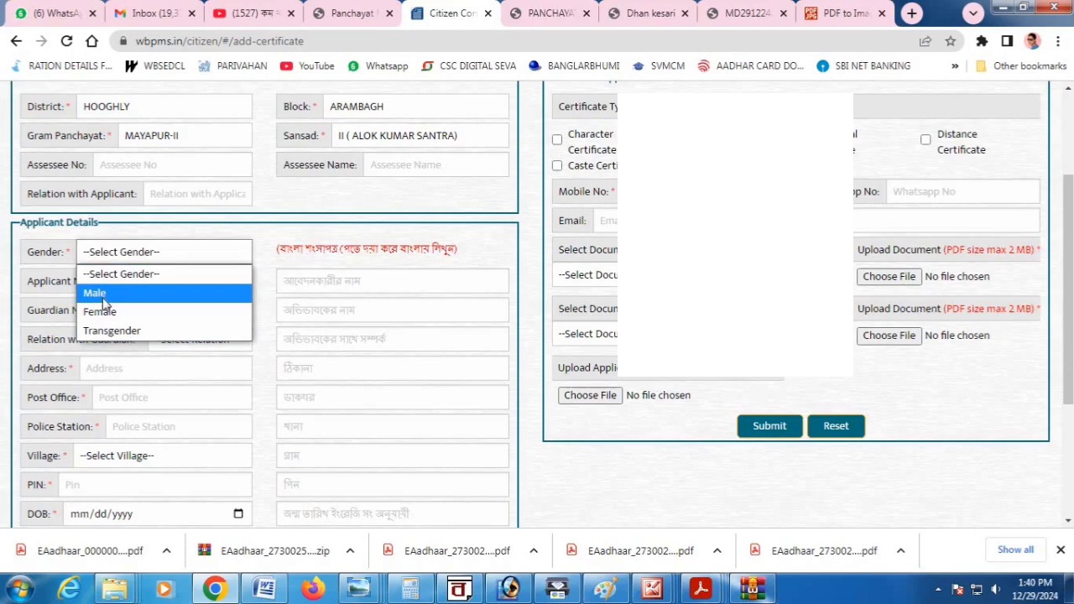
click(103, 298)
click(128, 283)
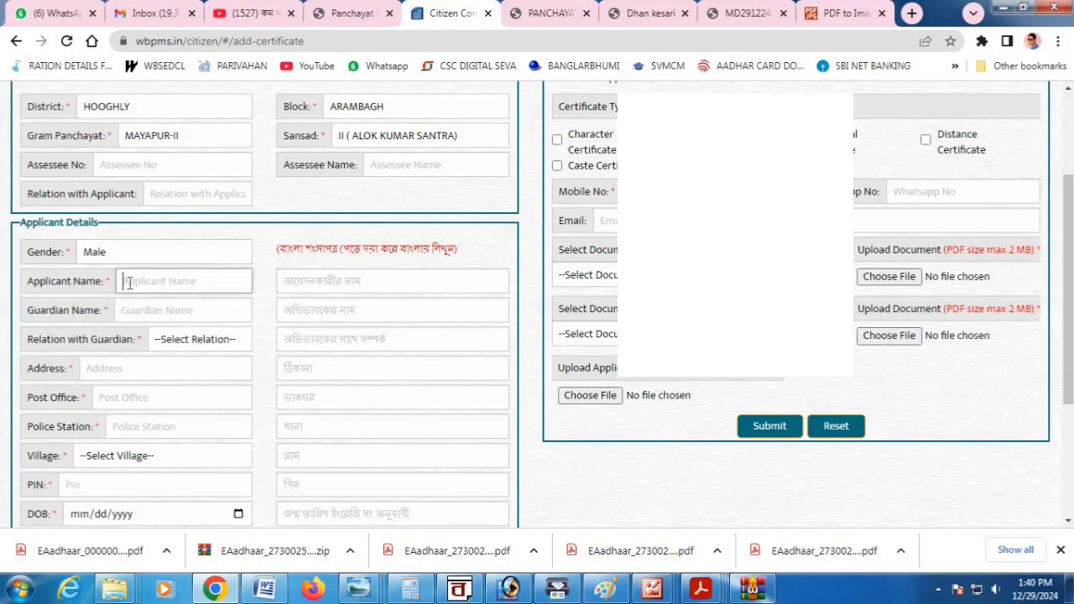
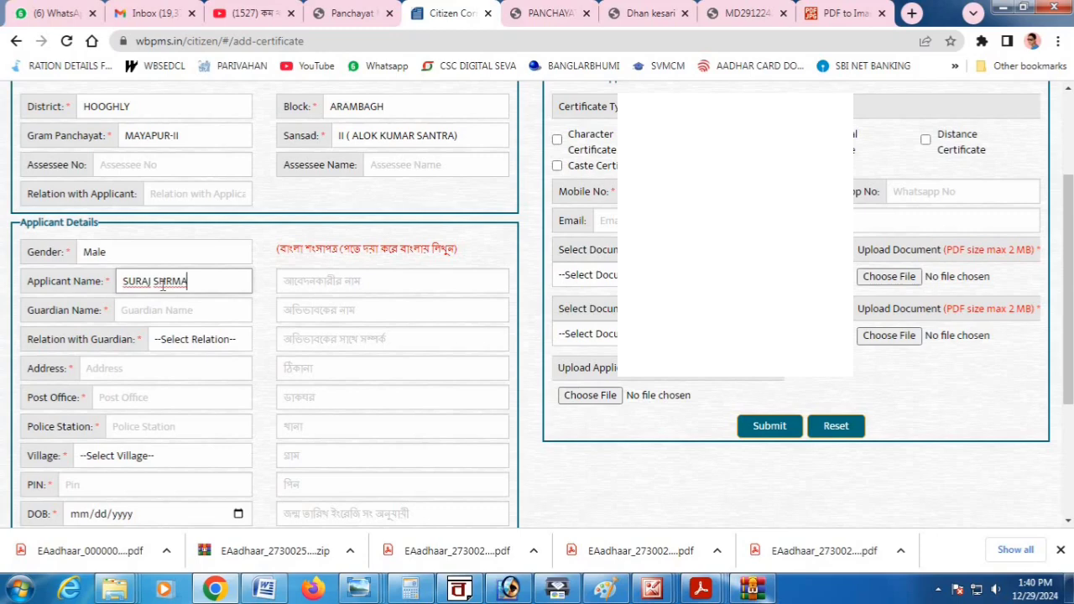
drag(161, 283, 167, 283)
click(172, 282)
text(ARMA)
Enter guardian name FATHER NAME and set the relation with guardian to Father.
click(148, 310)
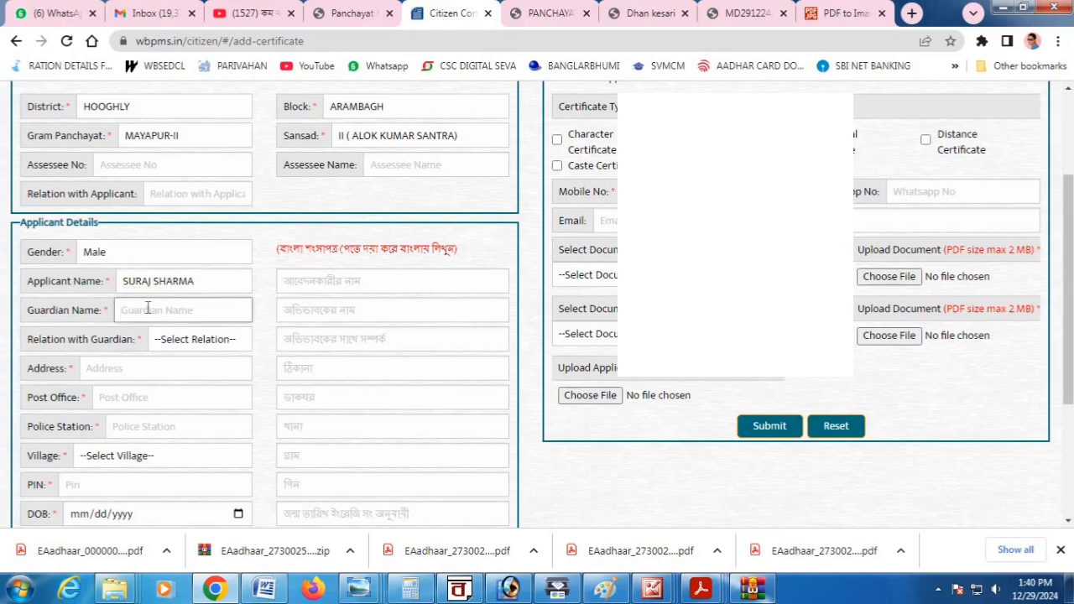
scroll(193, 298, down, 1)
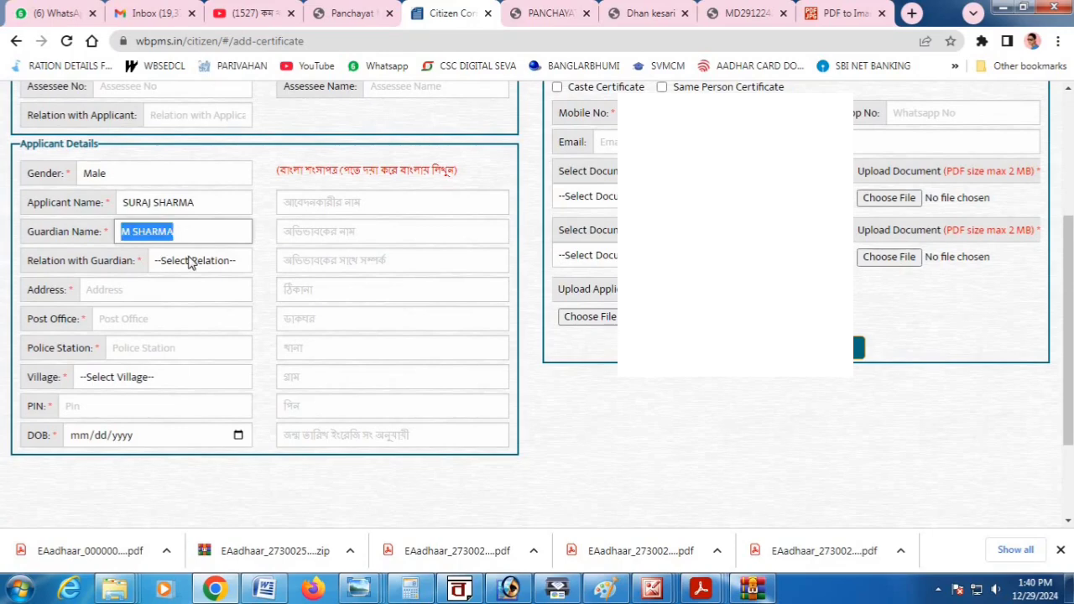
text(FATHER NAME)
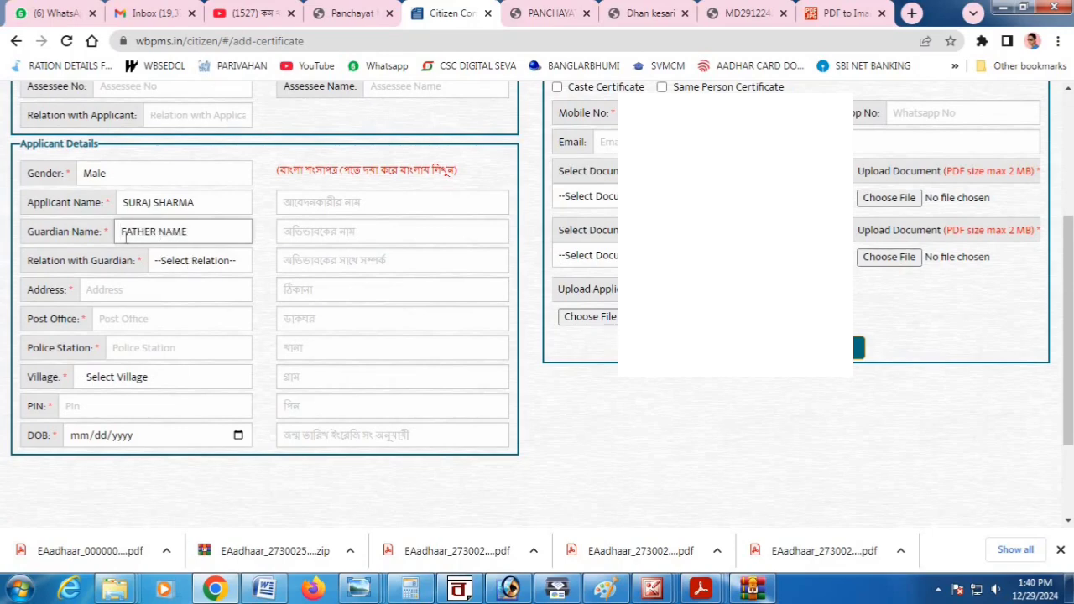
click(89, 258)
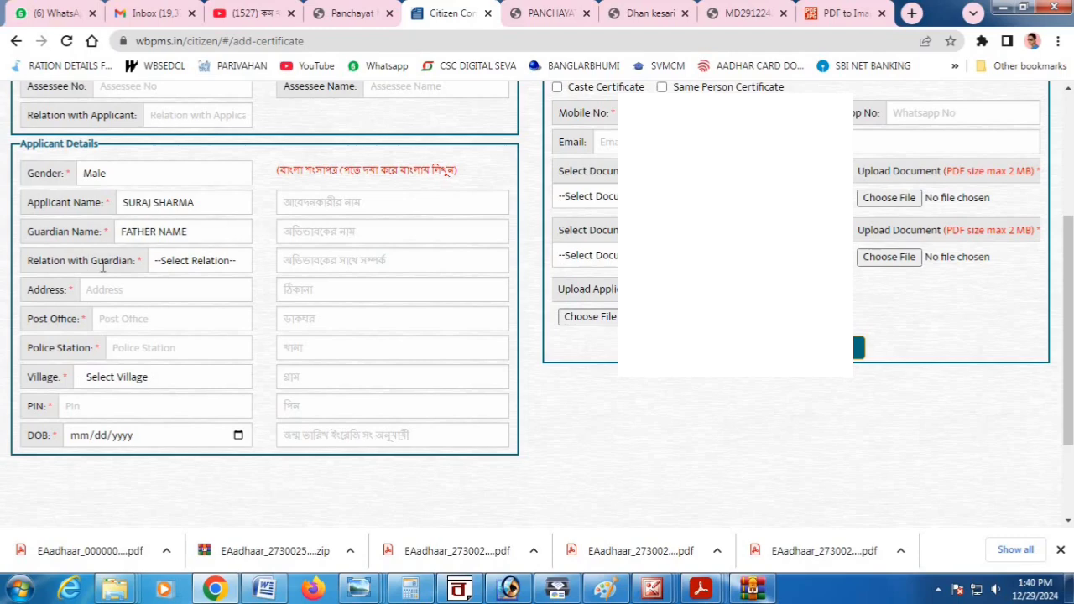
click(186, 262)
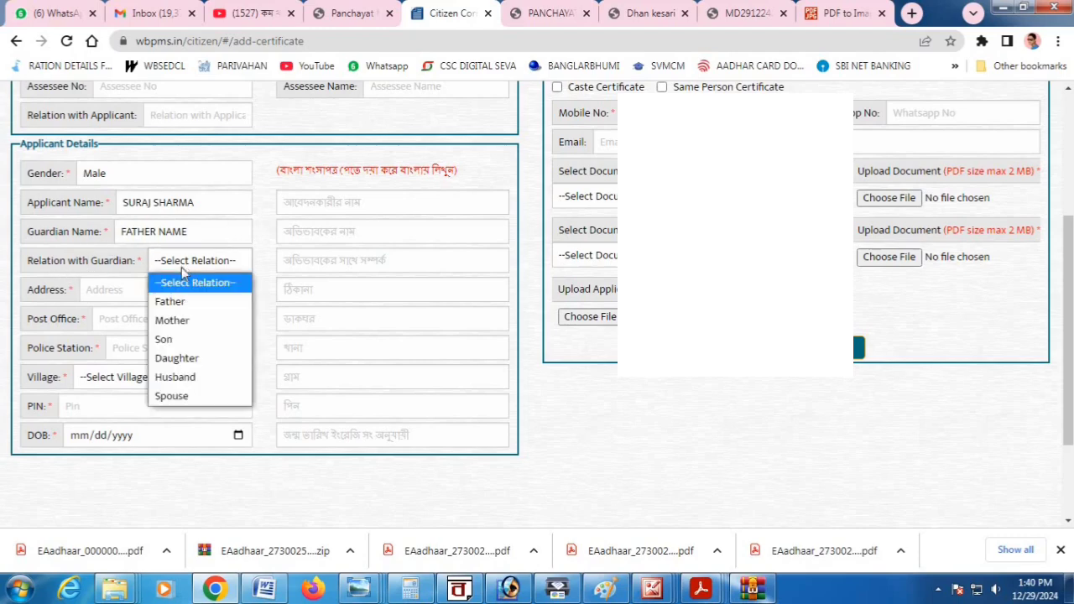
click(175, 300)
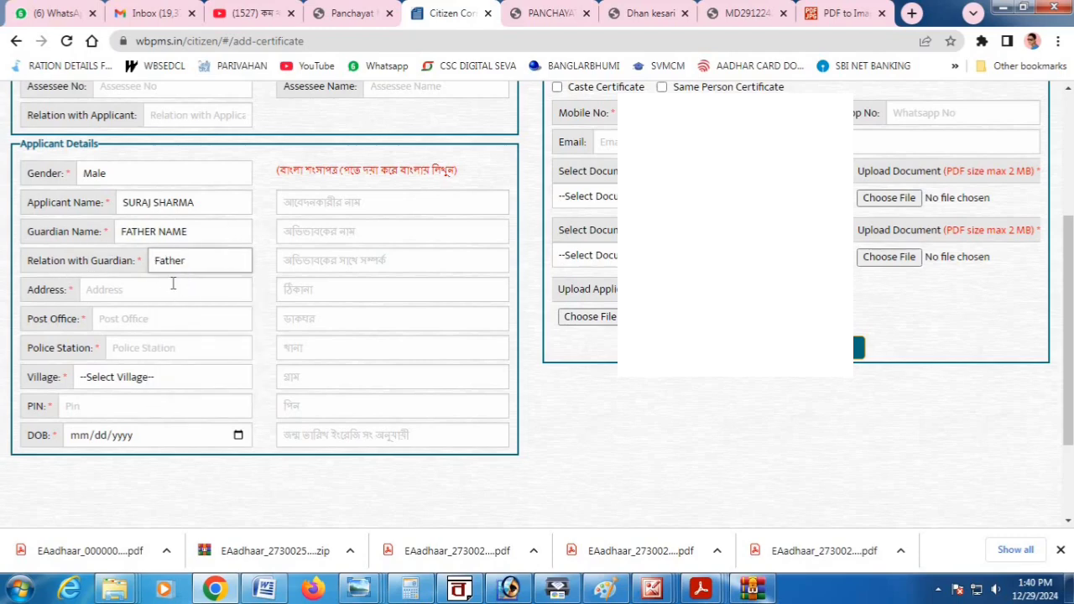
scroll(173, 284, down, 2)
Enter the applicant's address, post office and police station.
click(124, 214)
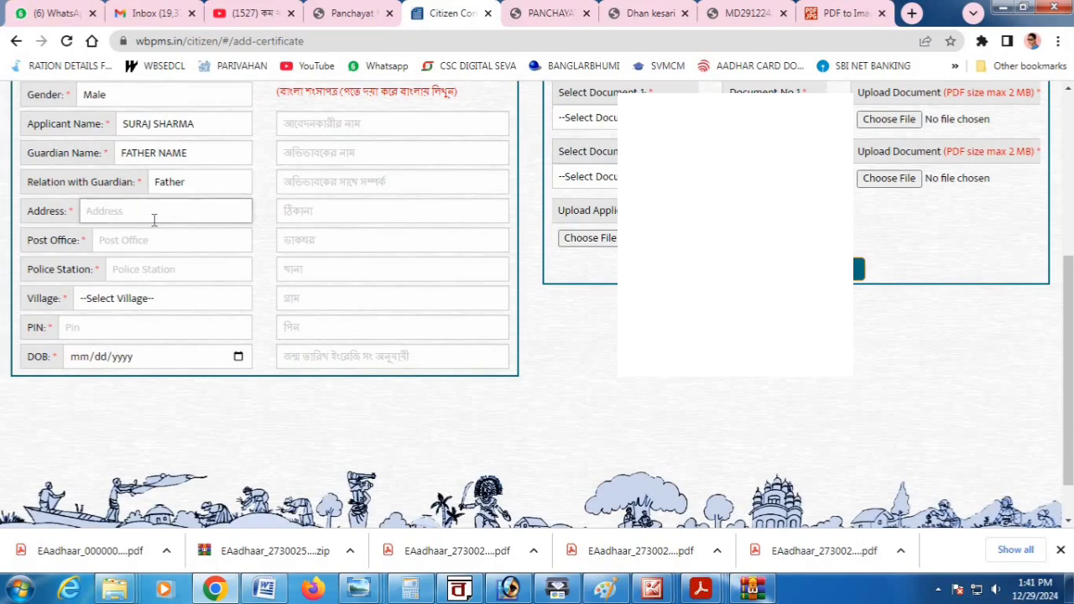
text(MAHE)
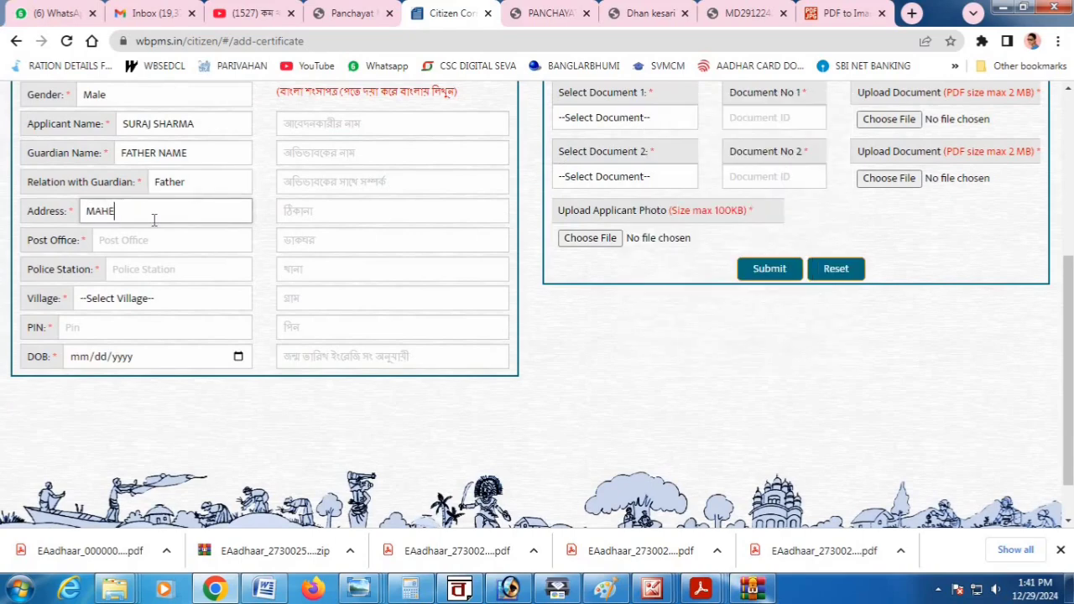
text(SHPUR)
click(130, 239)
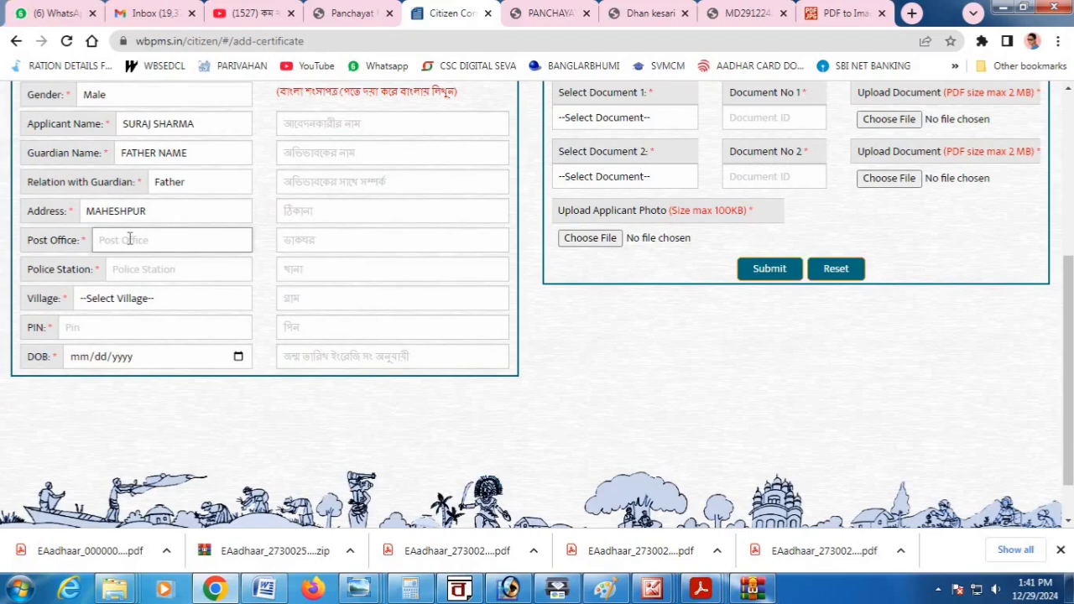
text(DIHIBAYRA)
key(Tab)
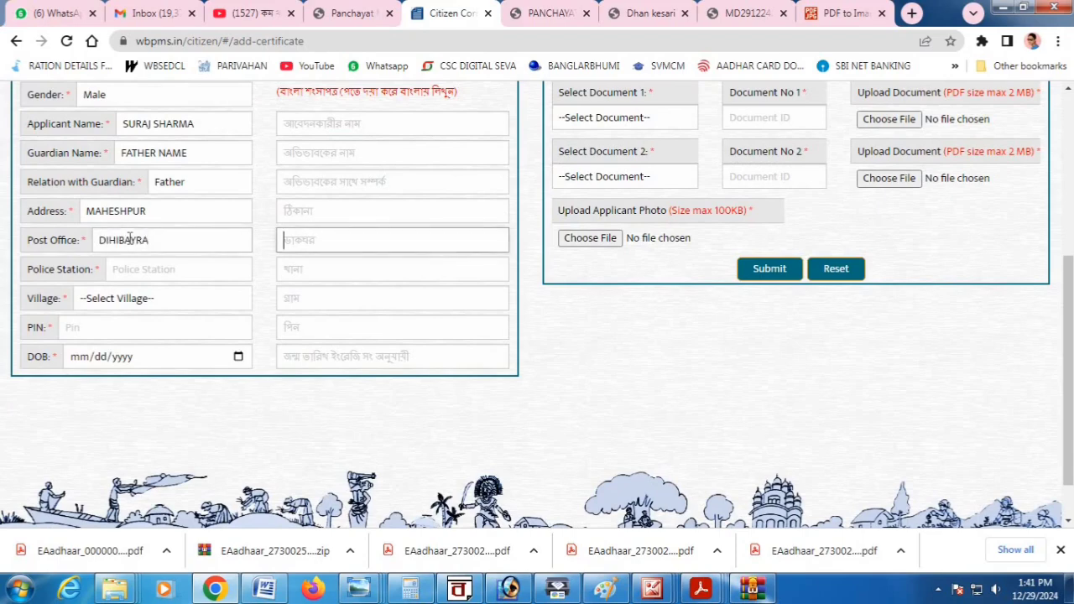
click(199, 270)
text(ARAMBAG)
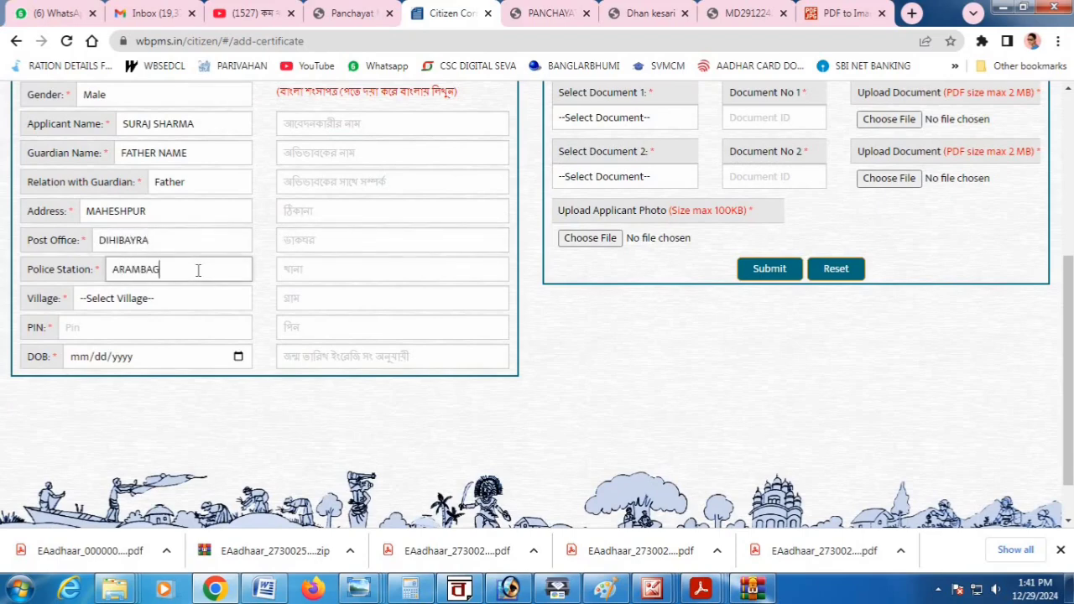
key(Tab)
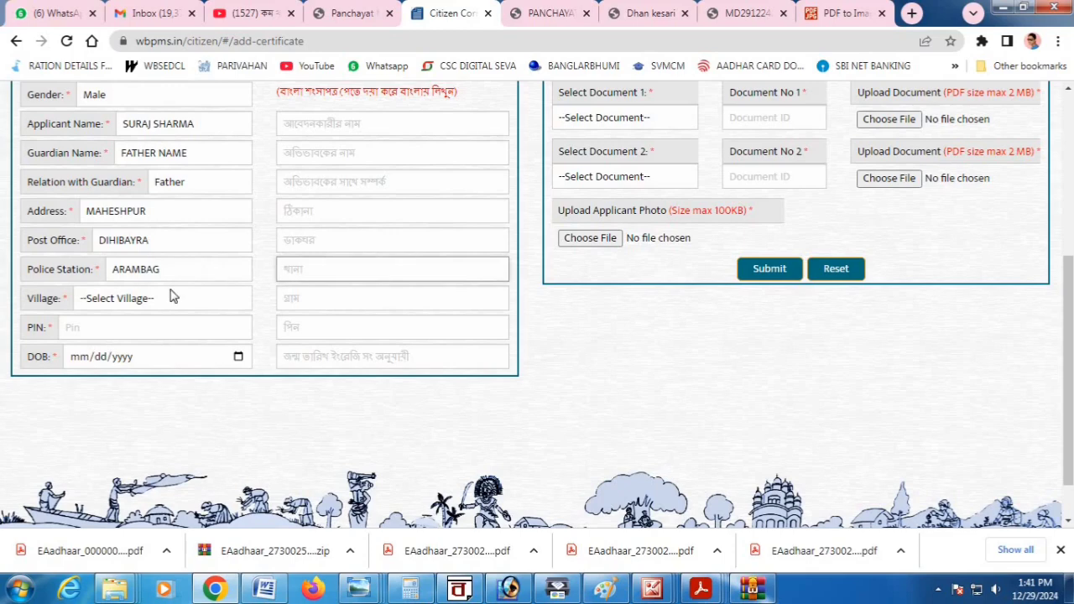
click(141, 300)
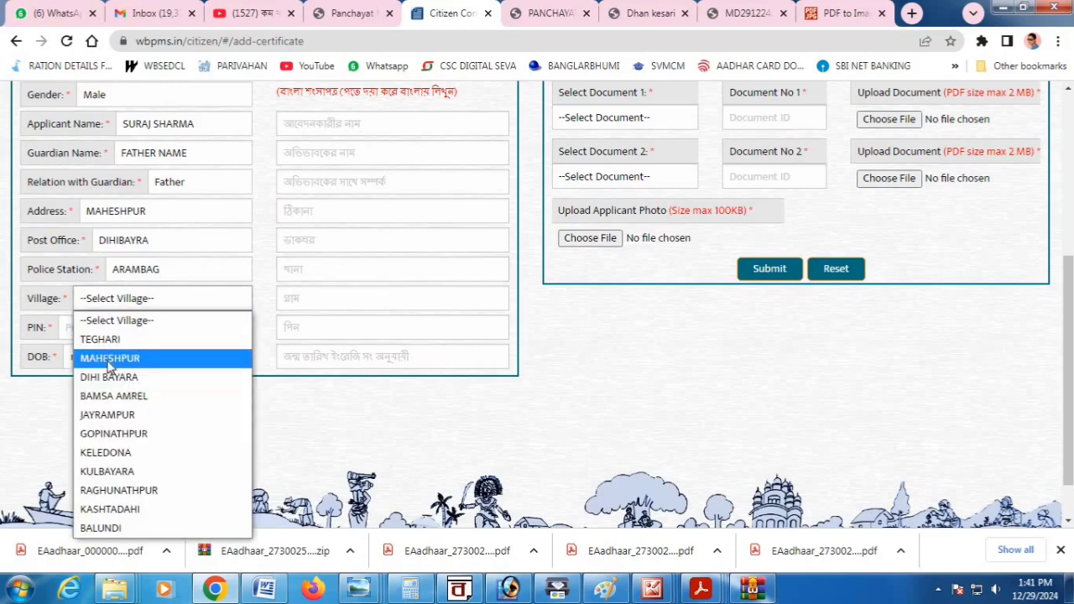
click(109, 358)
click(108, 336)
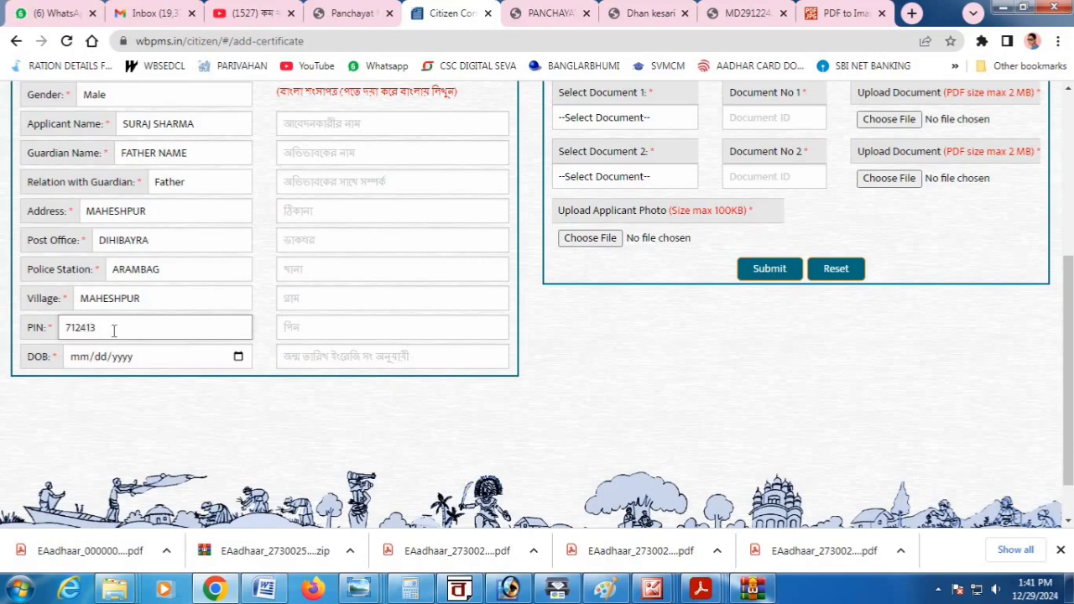
click(238, 357)
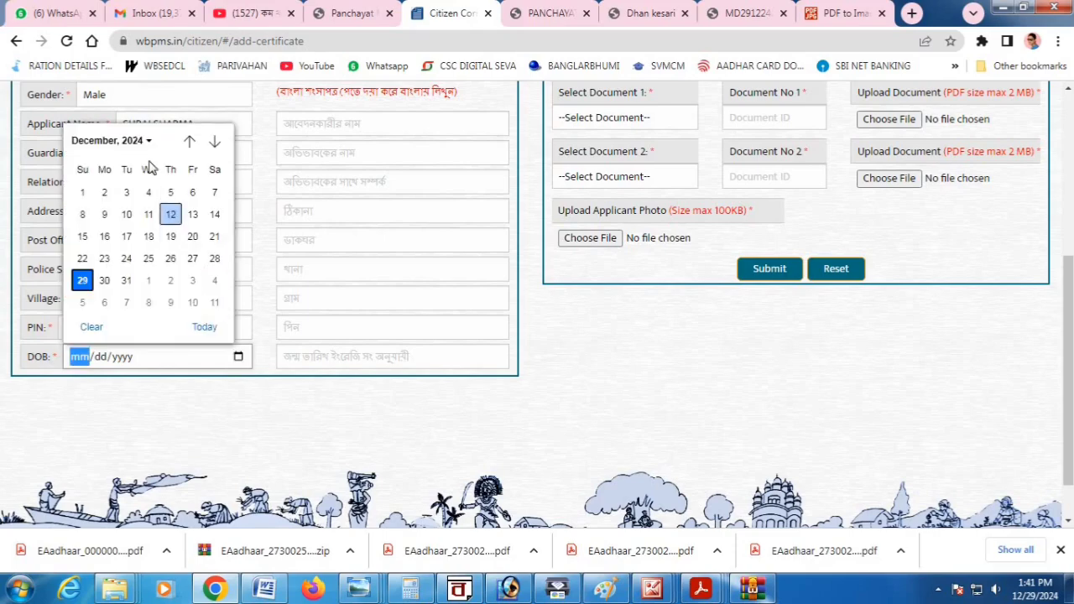
click(89, 359)
text(01/01/)
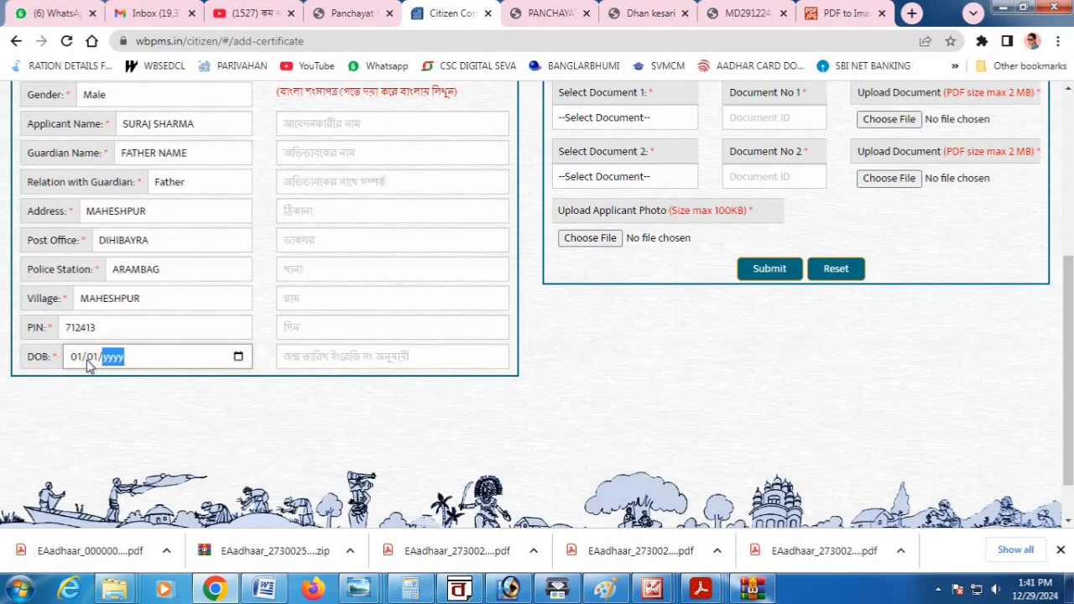
text(1993)
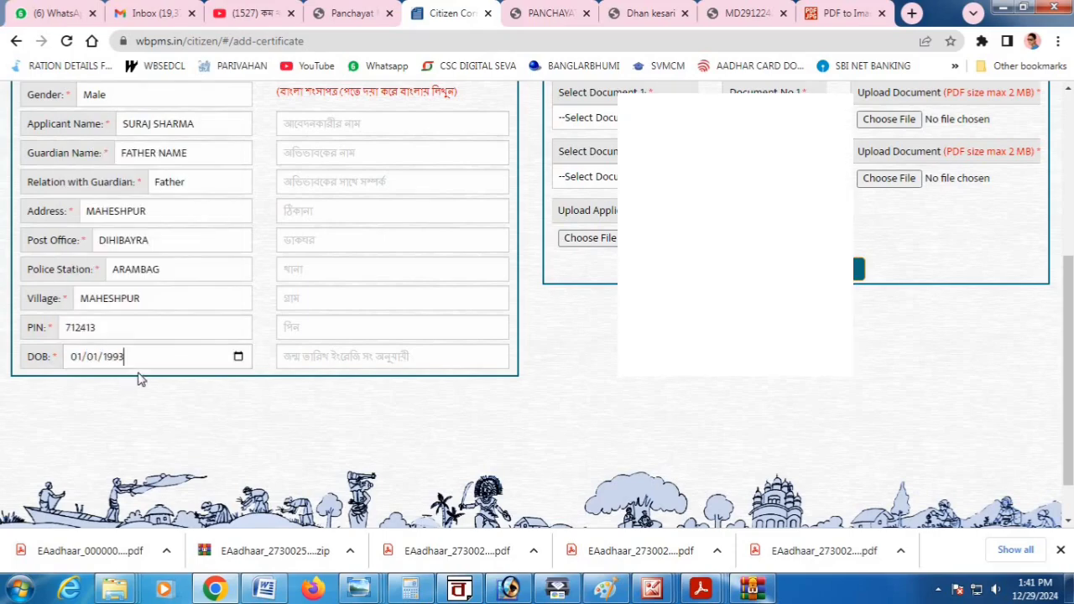
scroll(140, 379, up, 3)
scroll(266, 314, down, 1)
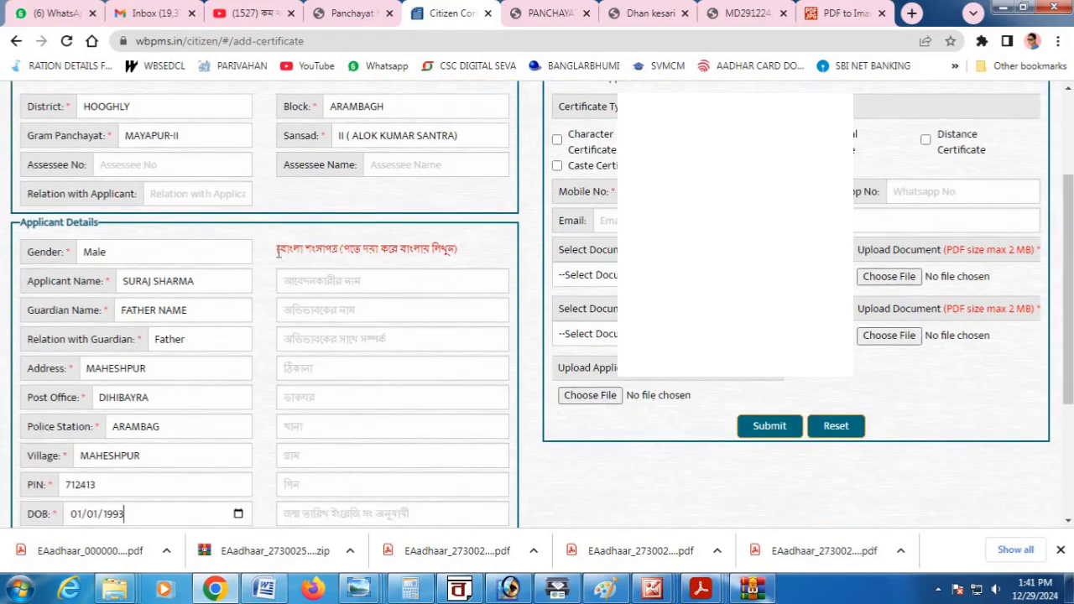
Tick Income Certificate with Residential, leaving Character, Caste and Same Person Certificate unticked.
drag(278, 253, 460, 266)
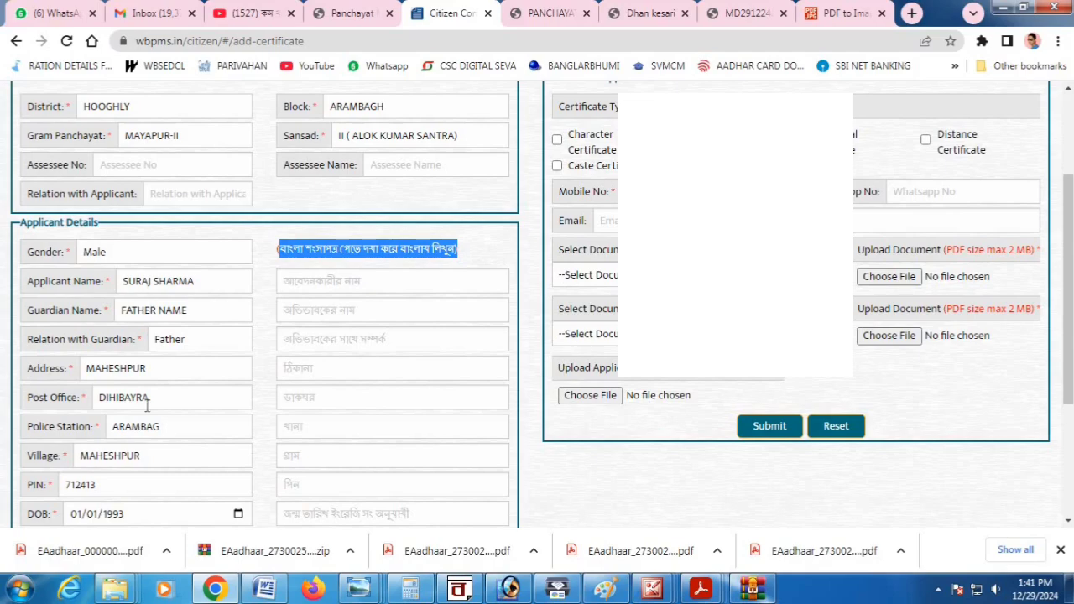
scroll(391, 399, down, 3)
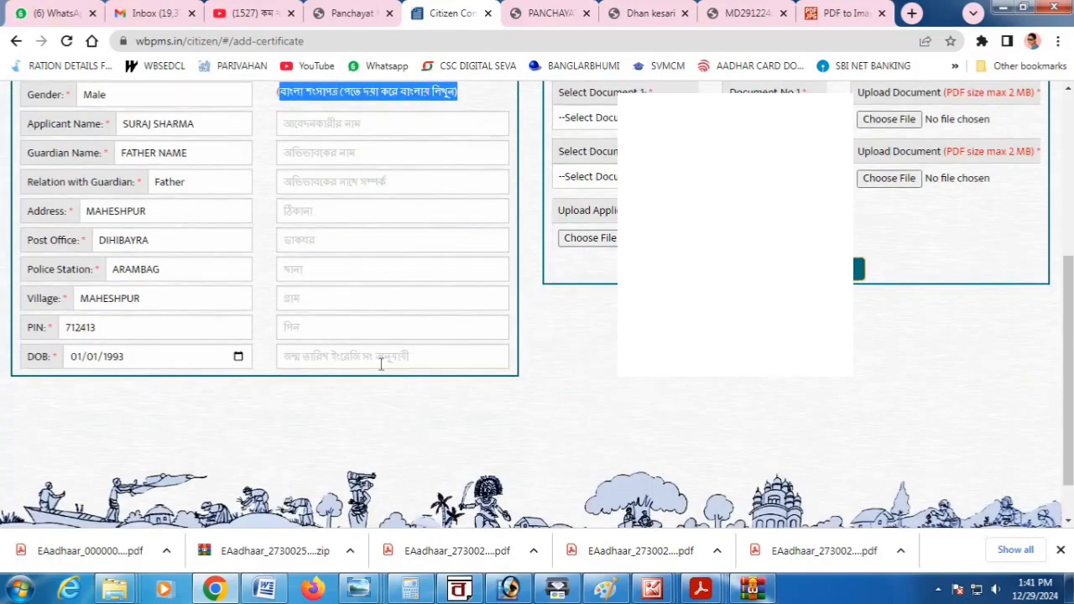
scroll(562, 361, up, 6)
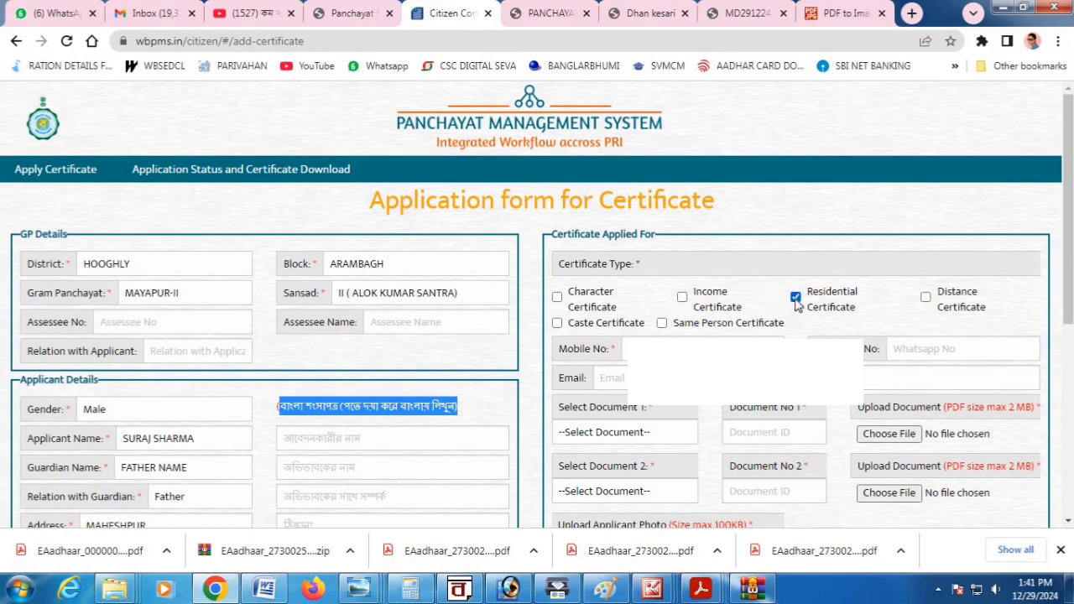
scroll(791, 503, down, 1)
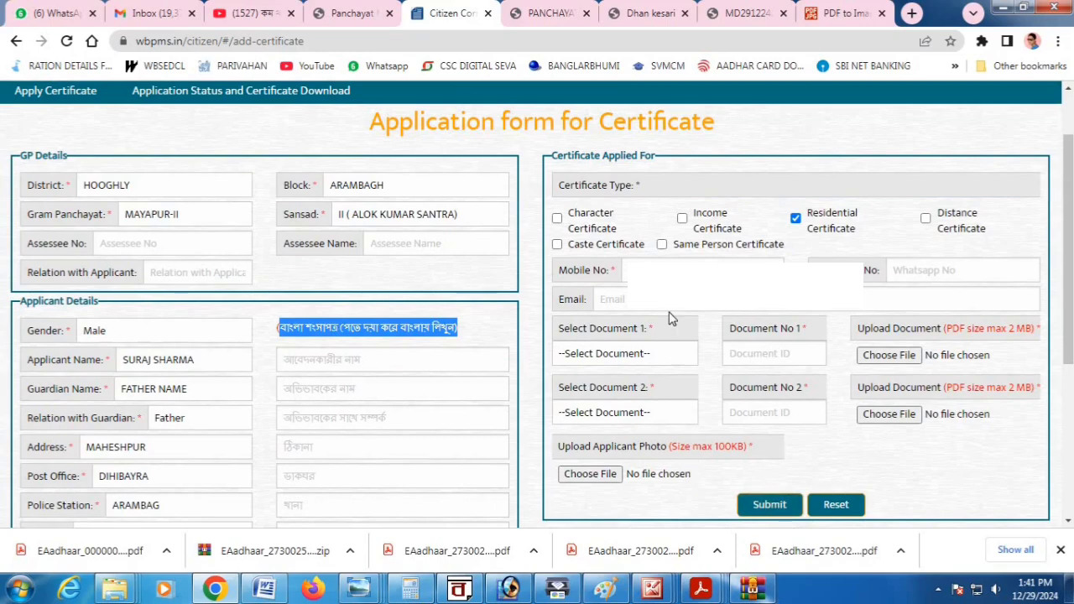
click(683, 220)
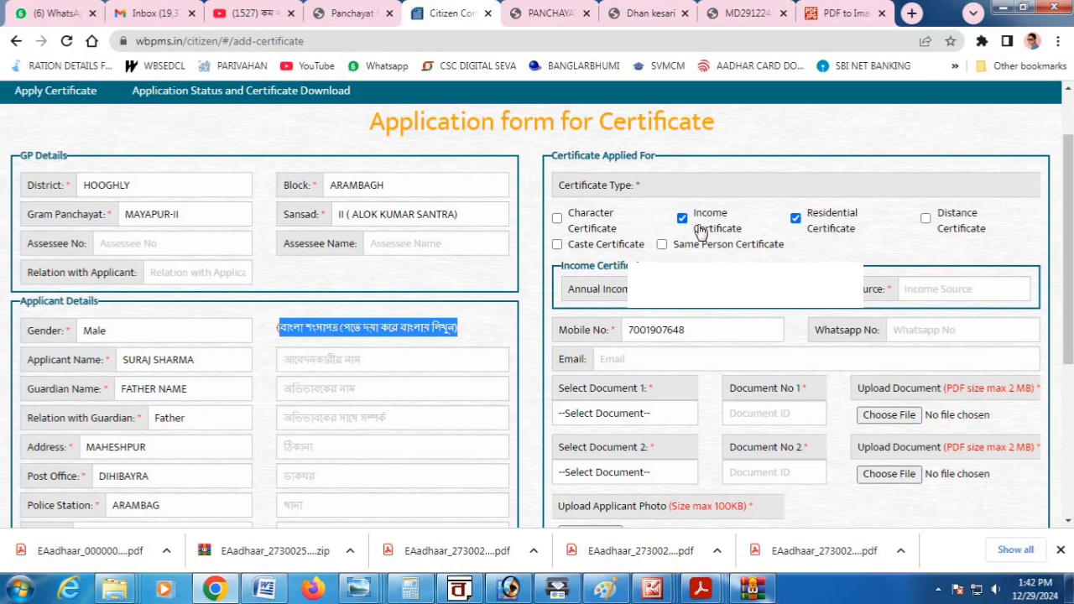
click(682, 219)
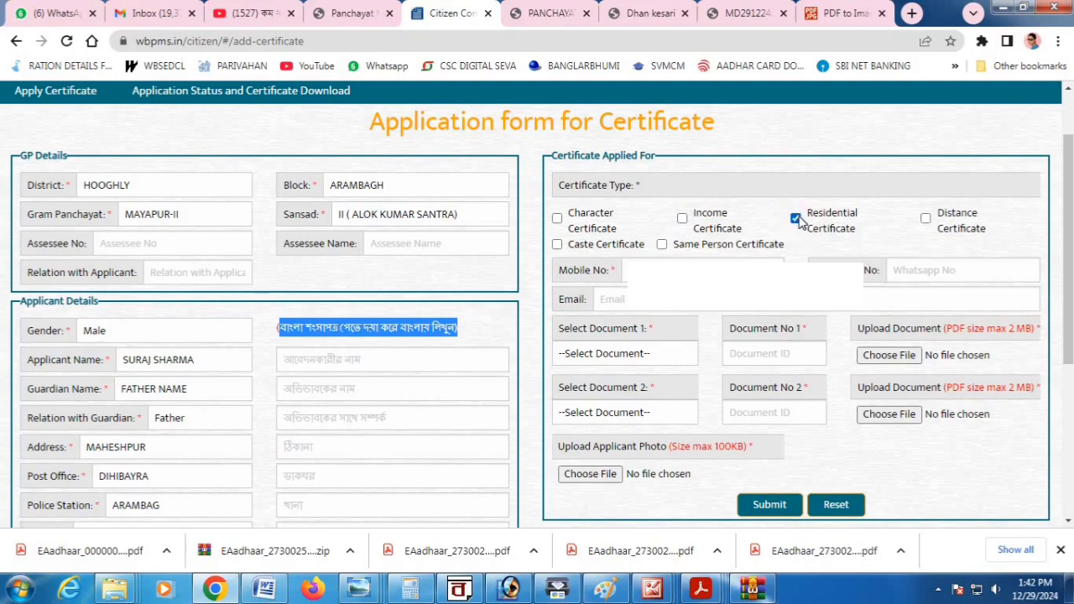
click(557, 220)
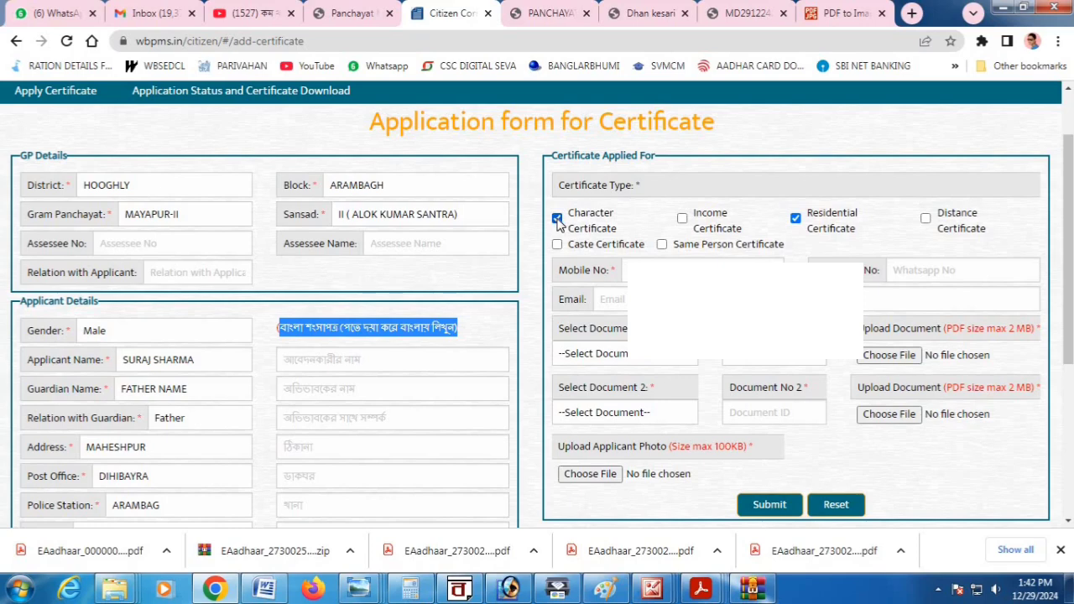
click(558, 220)
click(558, 246)
click(682, 219)
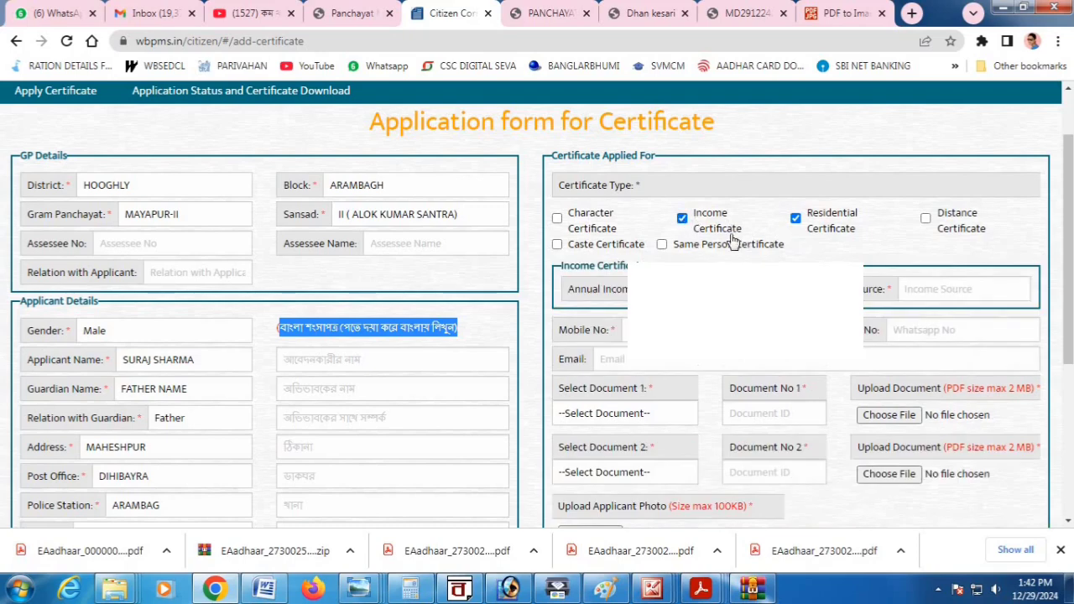
click(662, 245)
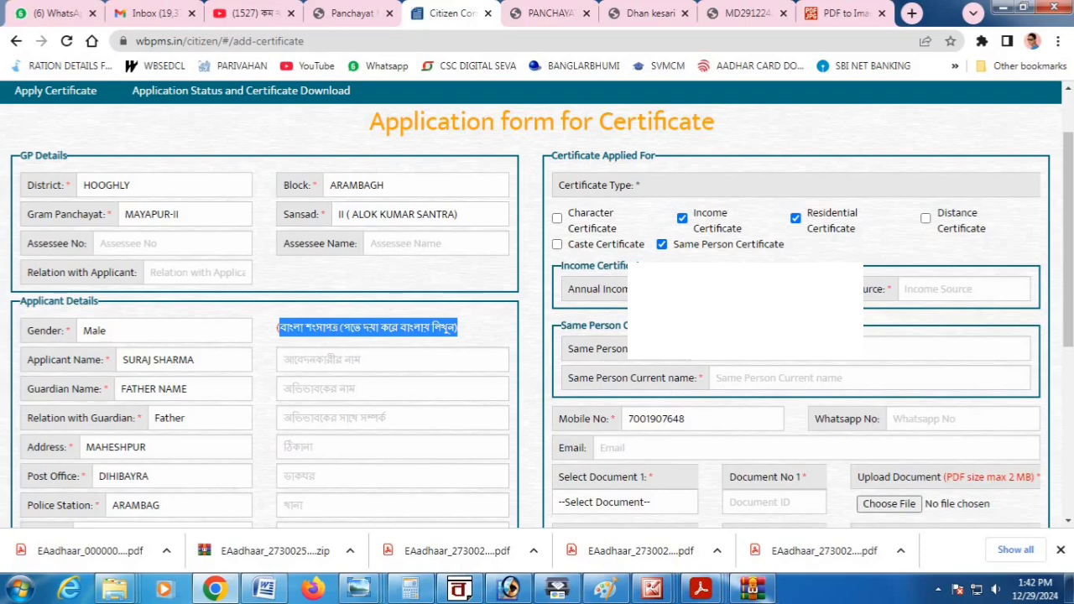
click(662, 245)
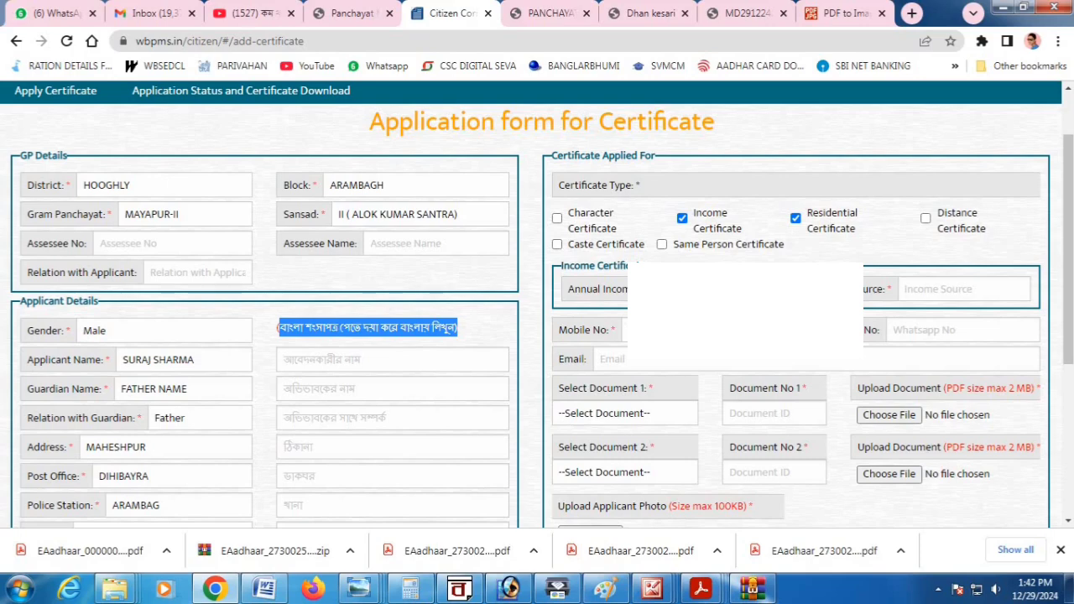
click(458, 329)
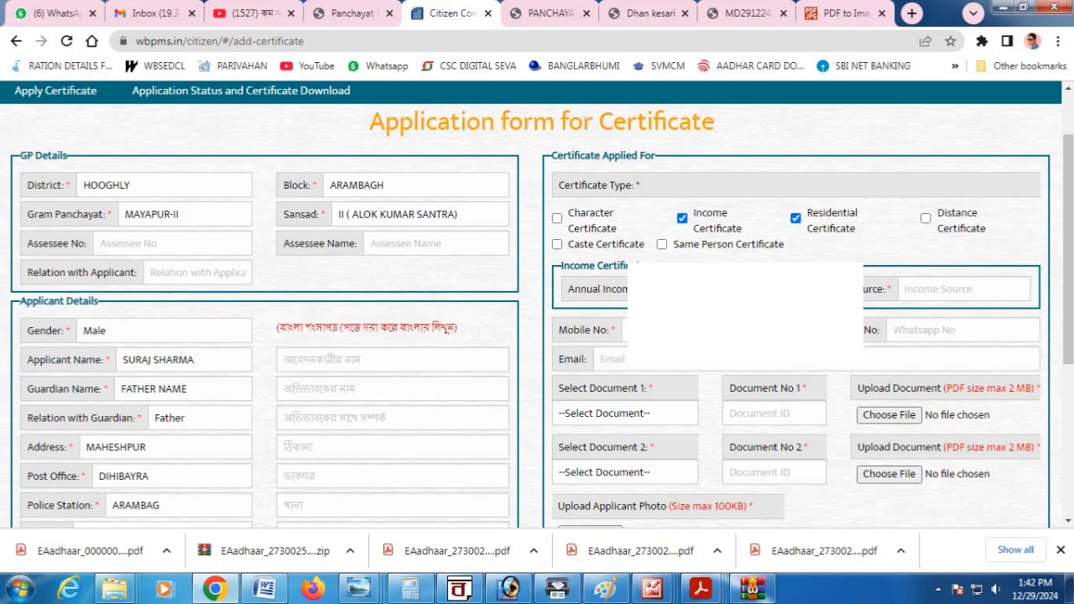
Enter FARMER as the income source and fill in the applicant's e-mail address.
click(921, 291)
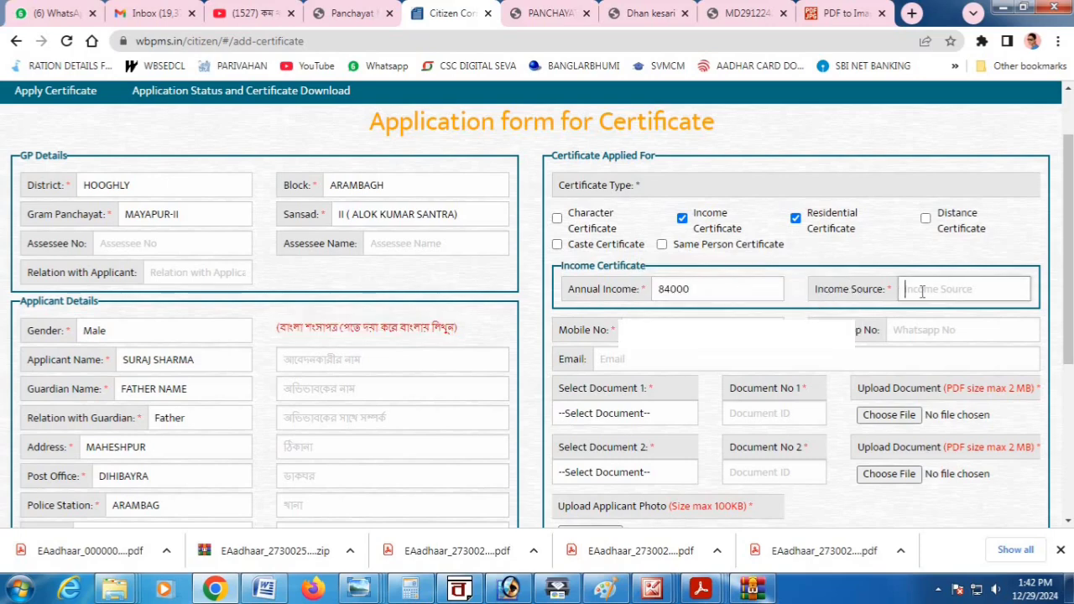
text(FARMER)
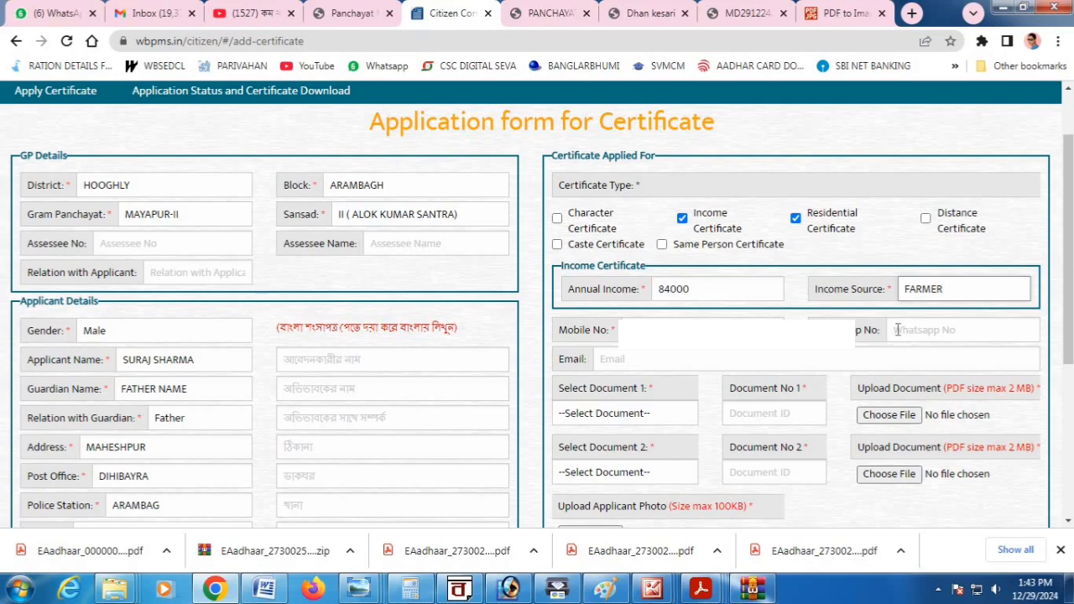
click(624, 361)
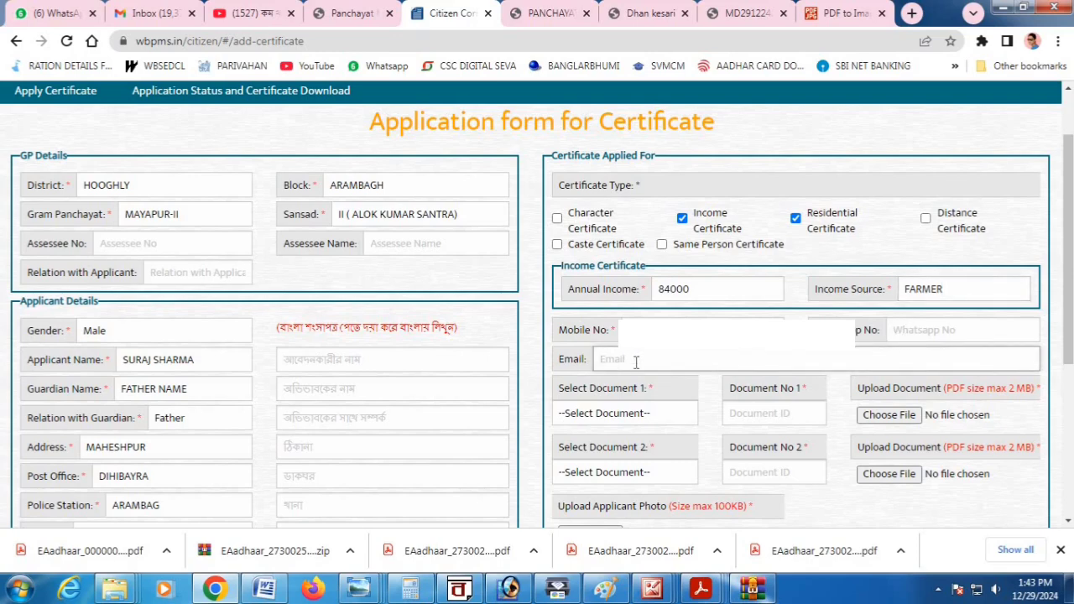
text(abcd@gmail.com)
Choose Aadhaar Card as the first document and enter its Aadhaar number.
click(608, 411)
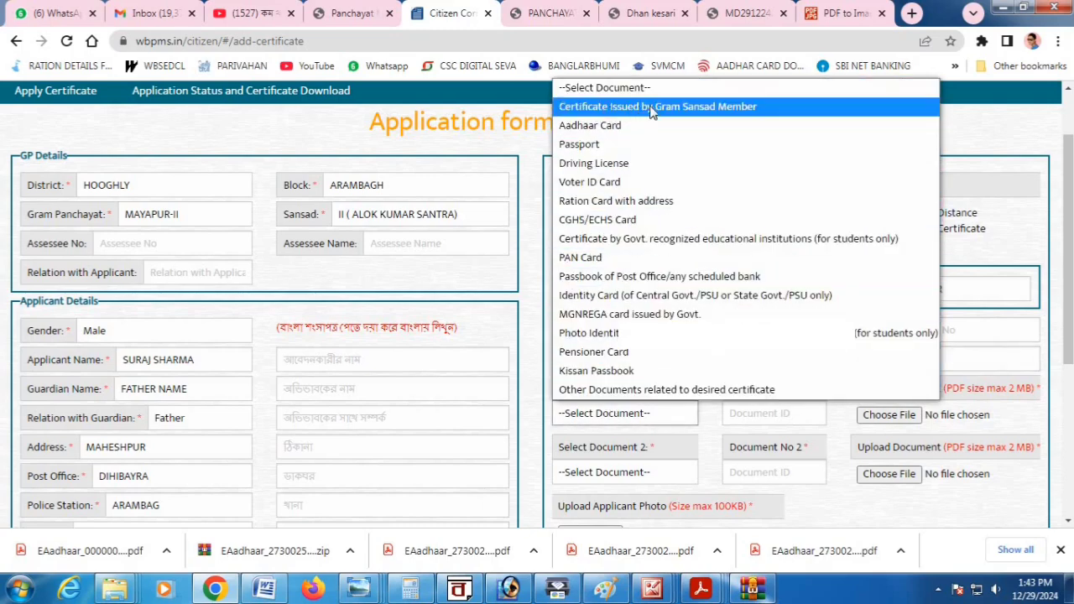
click(577, 132)
scroll(684, 412, down, 2)
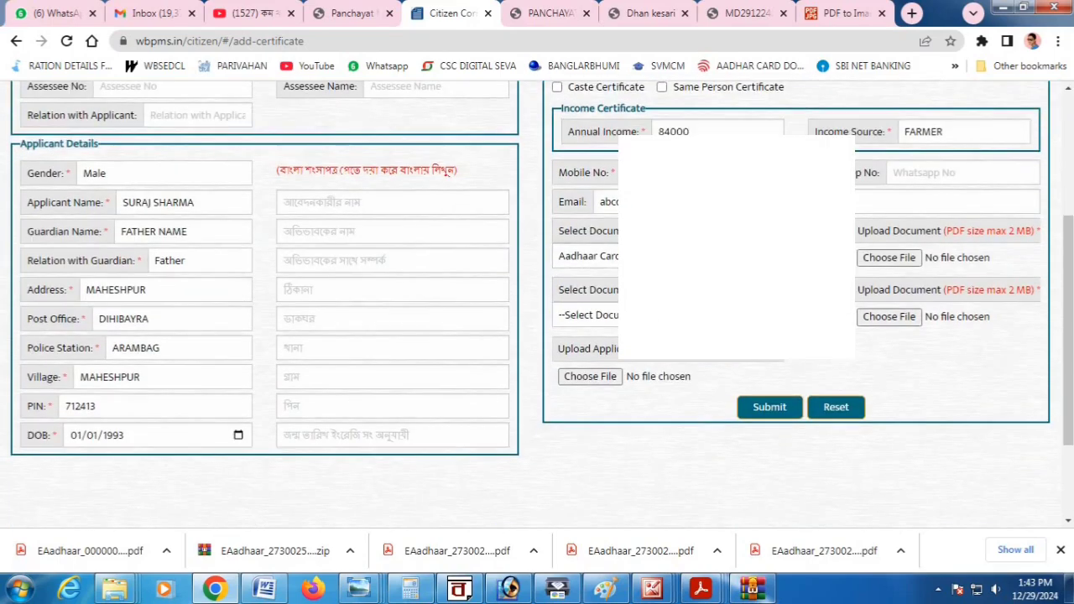
text(123456)
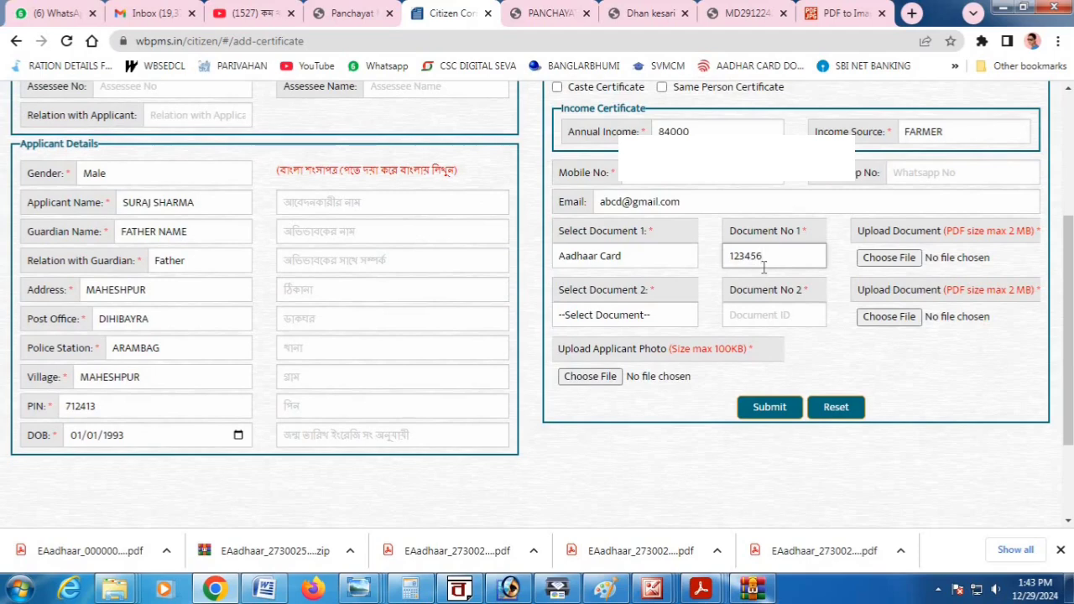
text(789123)
drag(947, 232, 1032, 232)
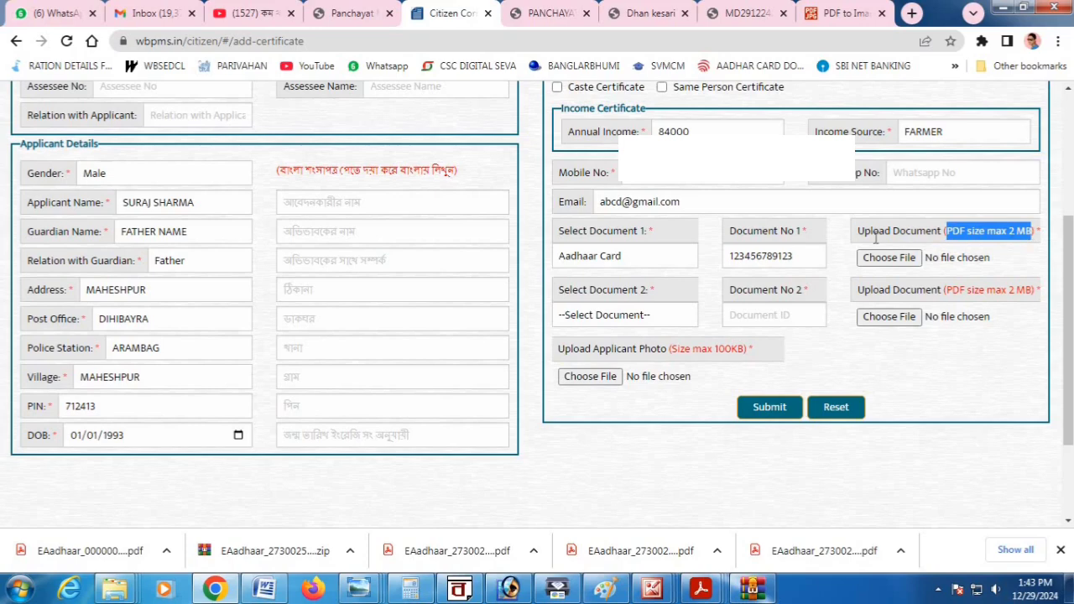
Choose Aadhaar Card as the second document and enter its 12-digit Aadhaar number.
click(606, 316)
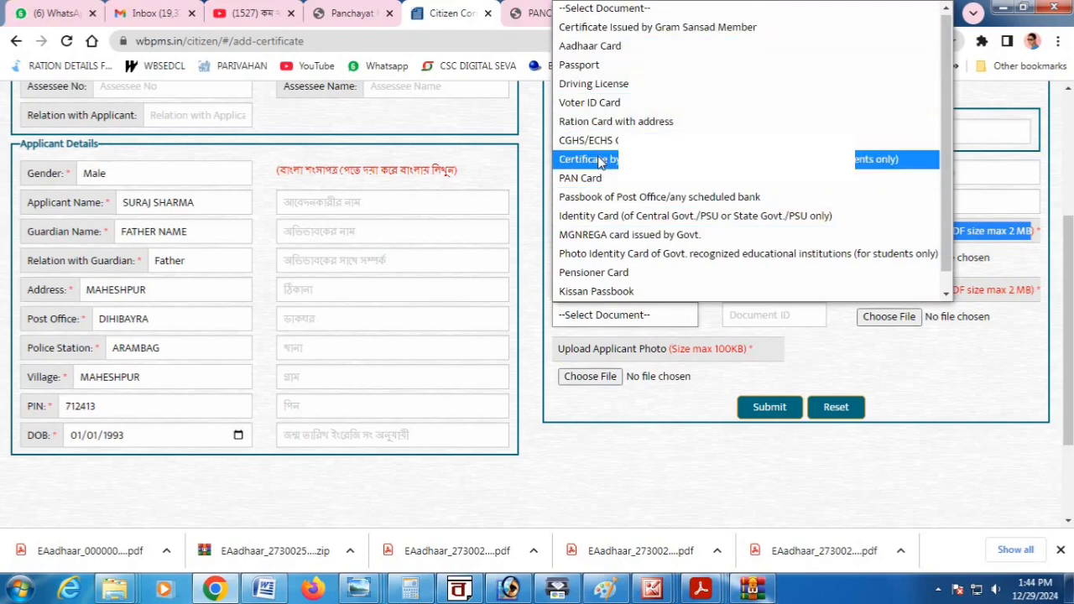
scroll(599, 177, down, 1)
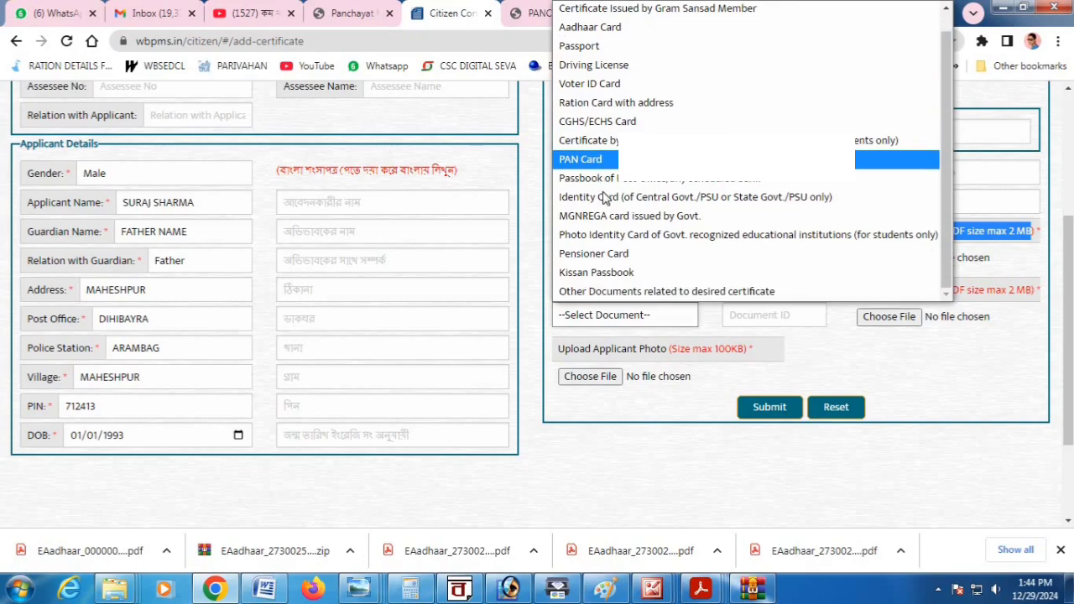
click(594, 27)
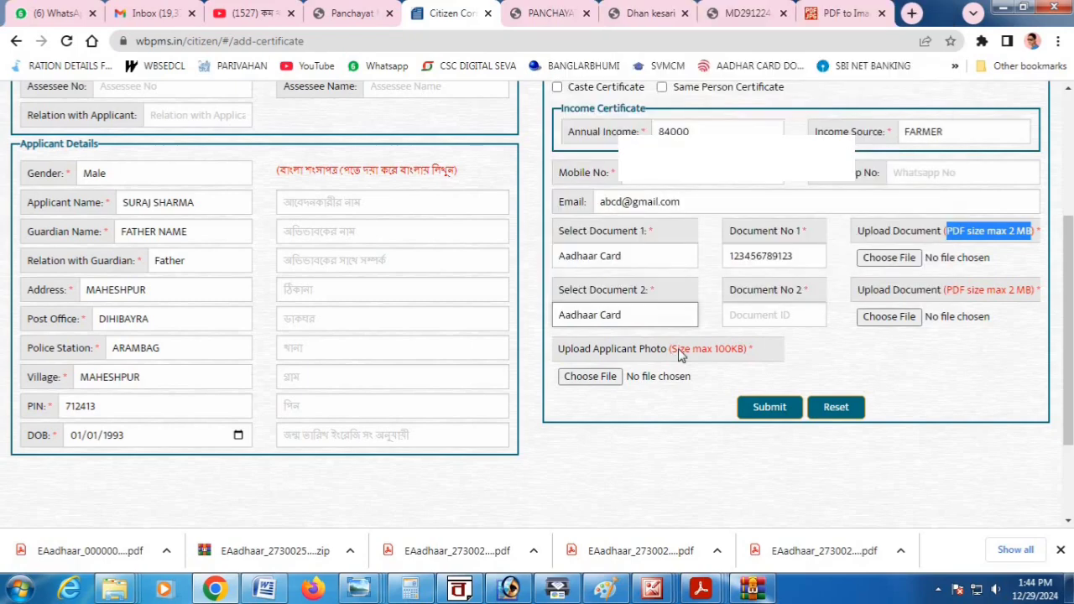
click(763, 316)
text(123456)
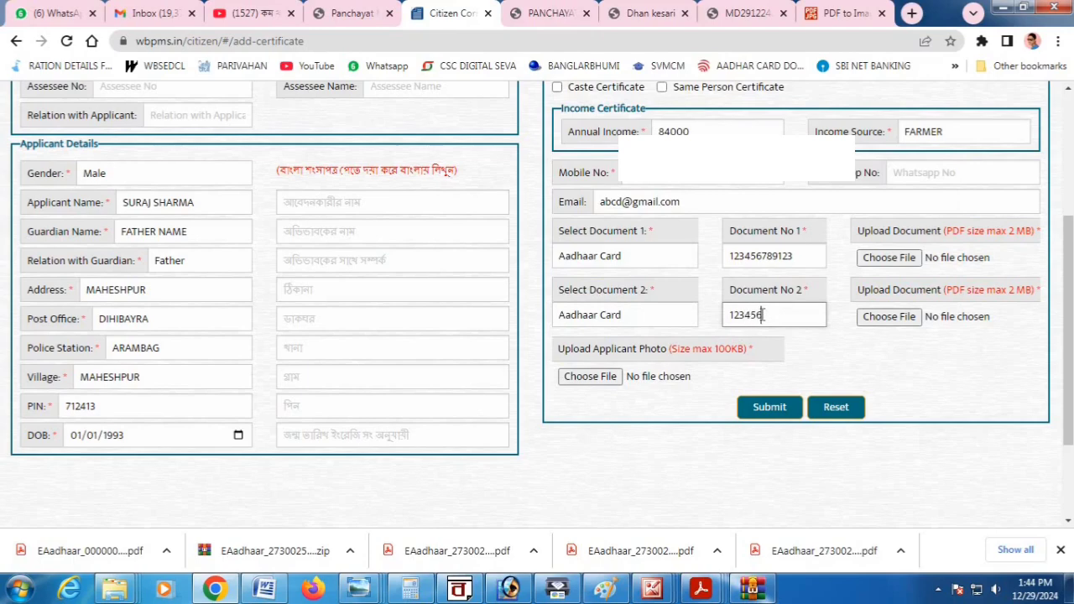
text(789123)
double_click(711, 353)
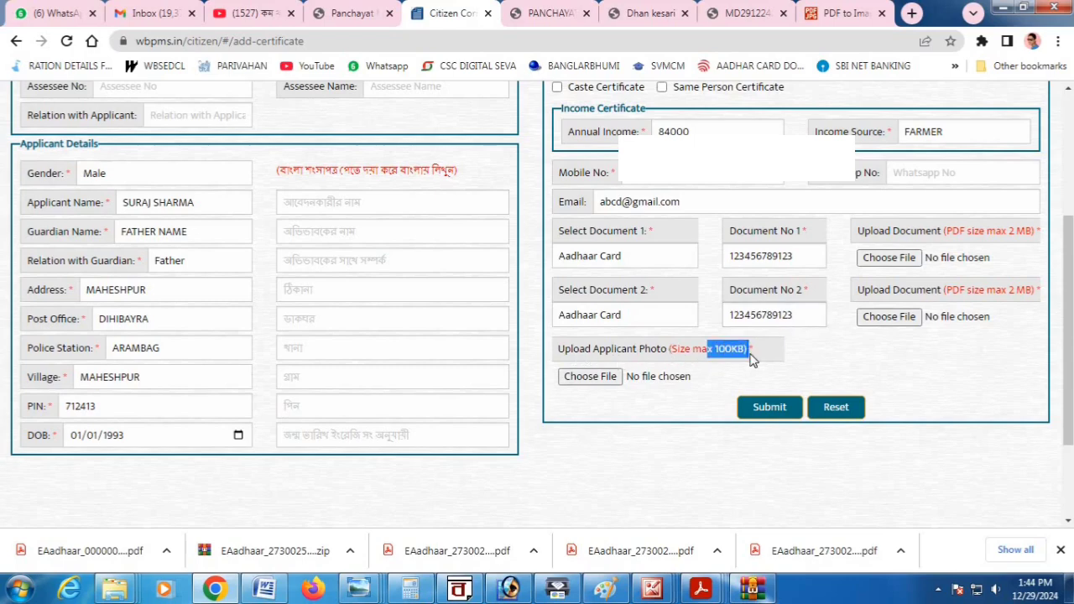
Clear the highlight on the upload size-limit note.
click(710, 443)
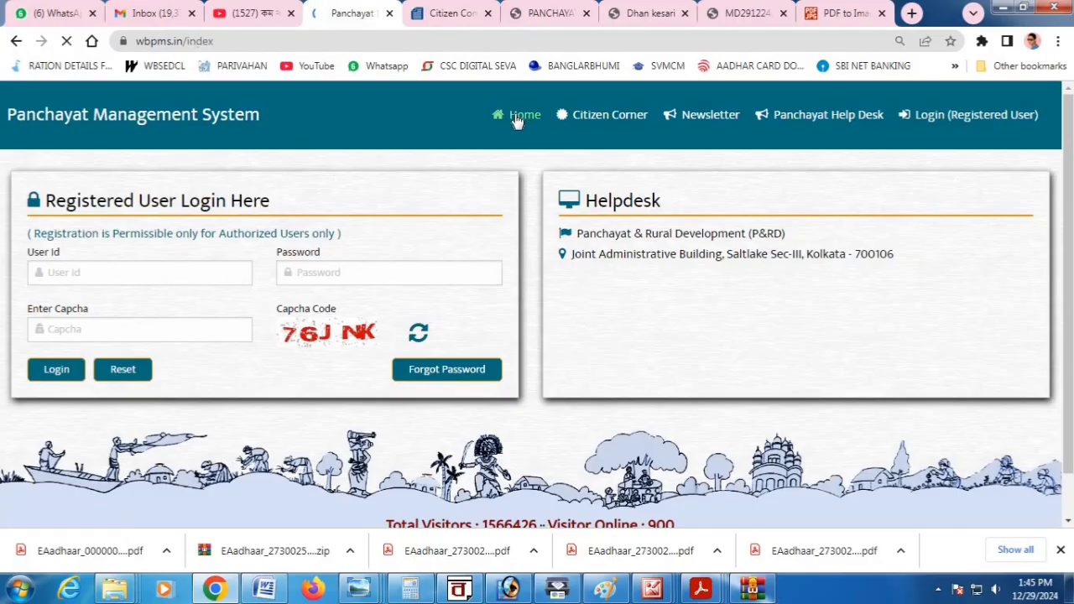
Reload the home page, close the old form tab, and reach the Application Status page via Citizen Corner.
click(517, 122)
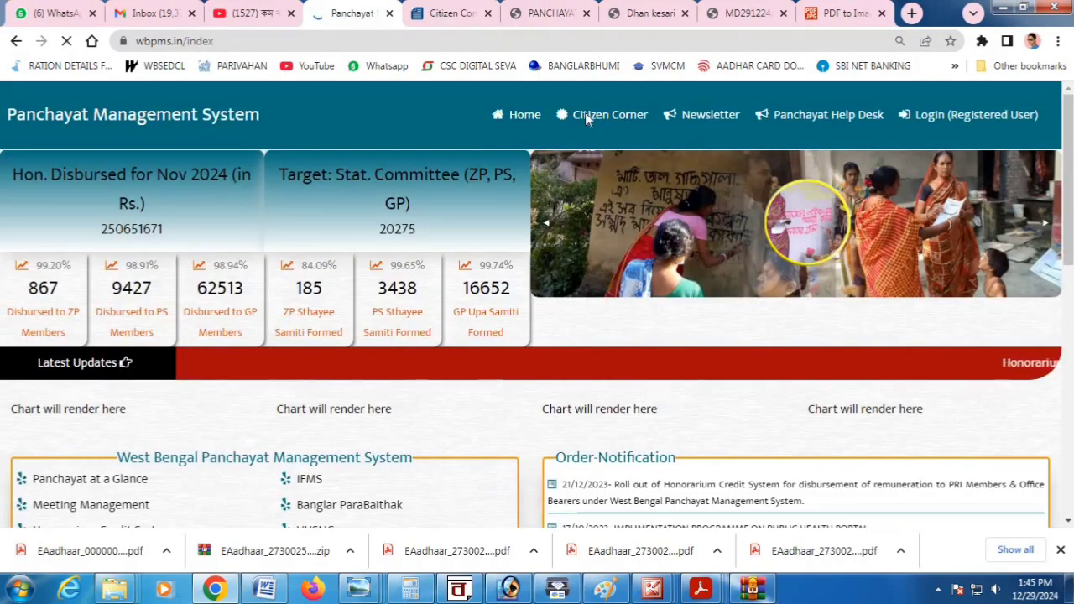
click(488, 13)
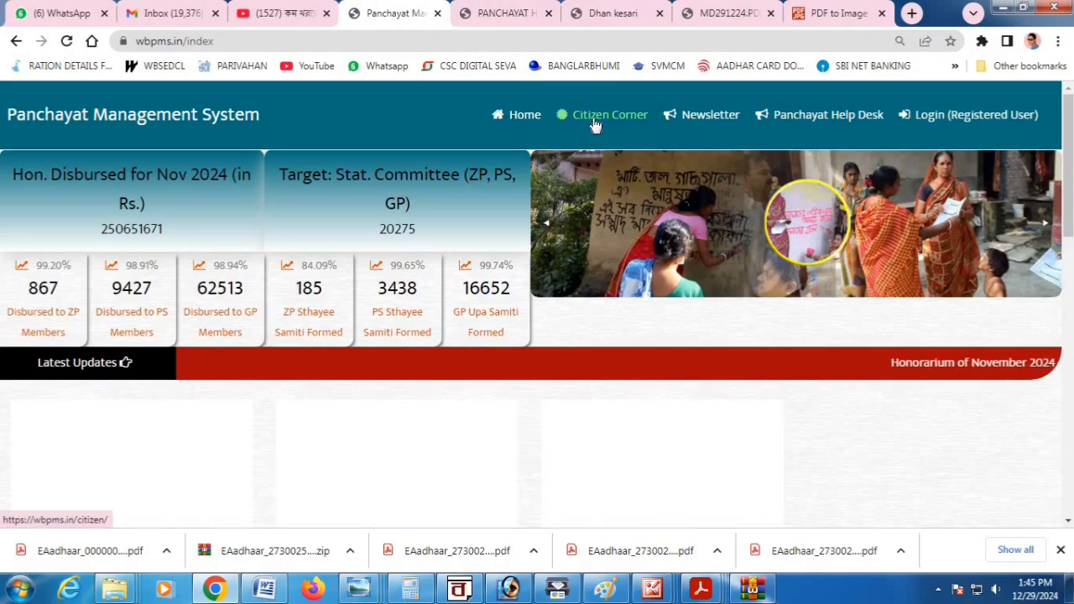
click(595, 125)
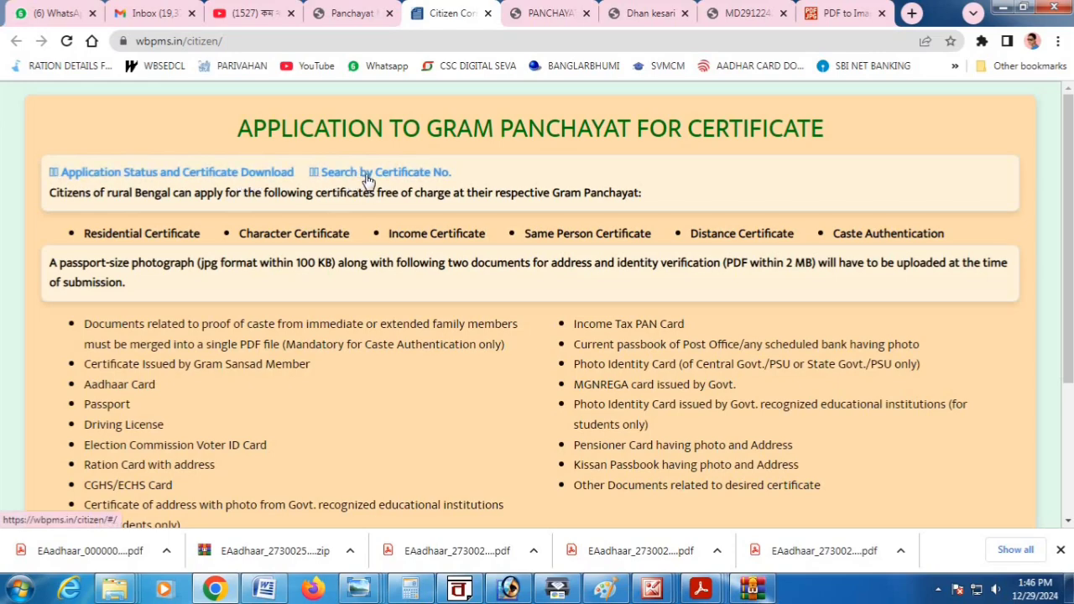
click(148, 173)
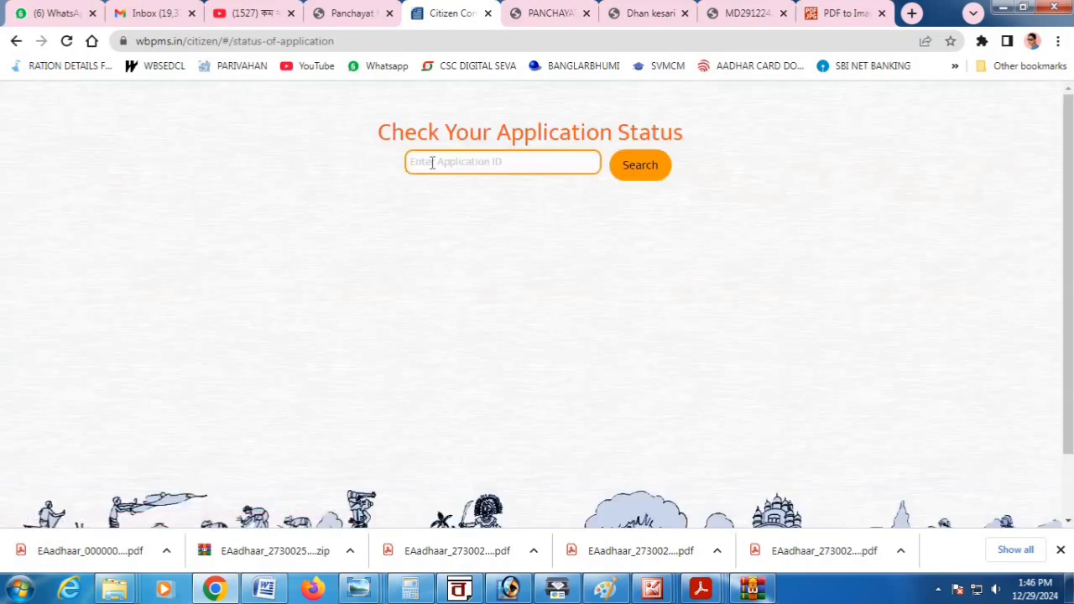